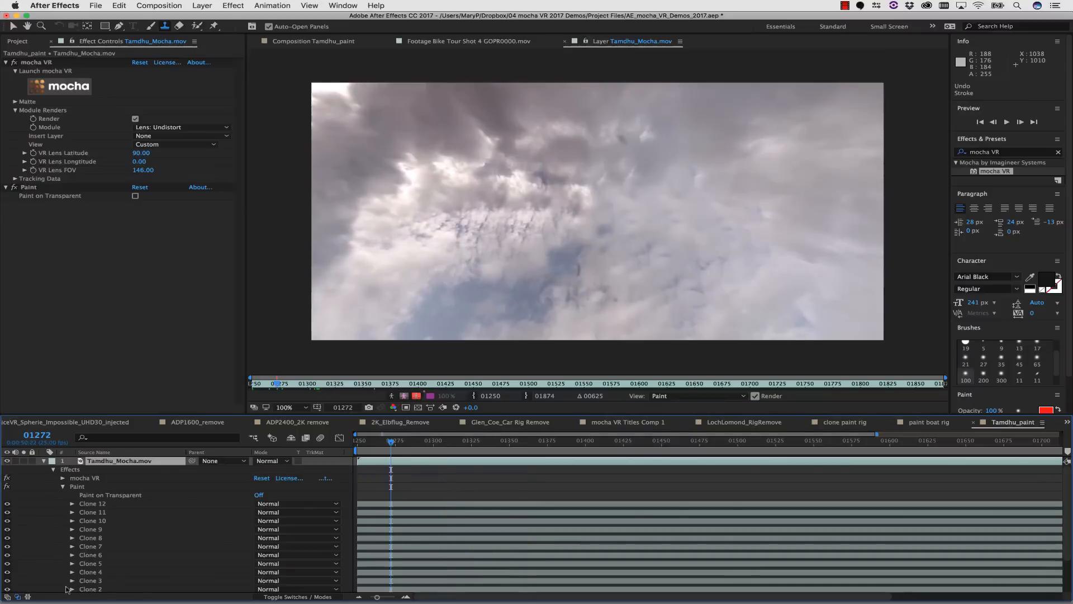
- Select the range of clone strokes from Clone 12 downward in the Tamdhu_Mocha.mov layer's Paint effect
scroll(83, 547, "down", 4)
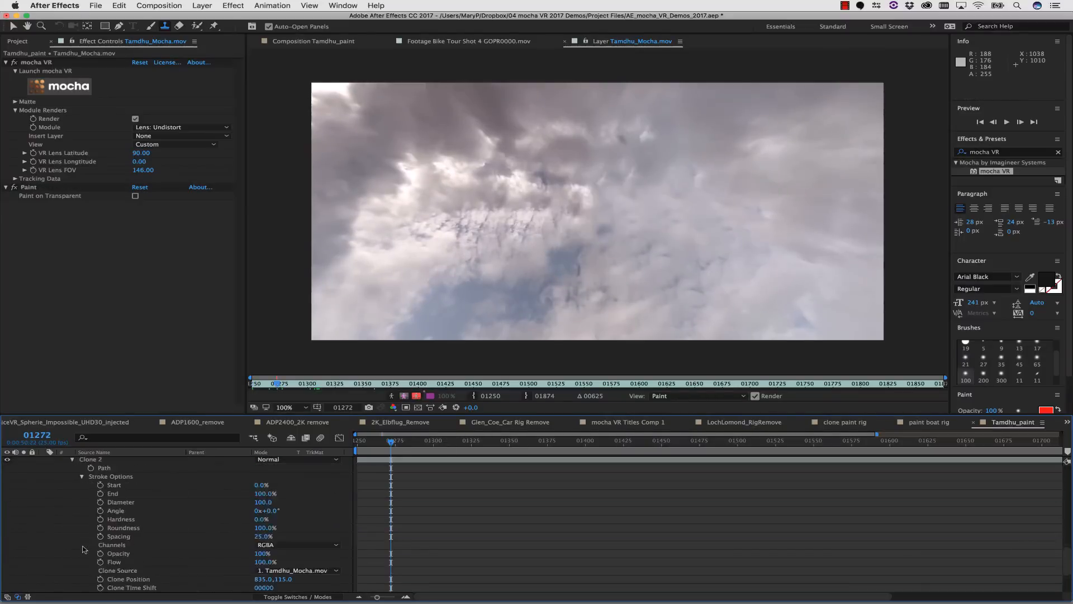
scroll(83, 549, "up", 1)
scroll(83, 549, "up", 10)
left_click(95, 503)
scroll(101, 520, "down", 10)
left_click(95, 486, "shift")
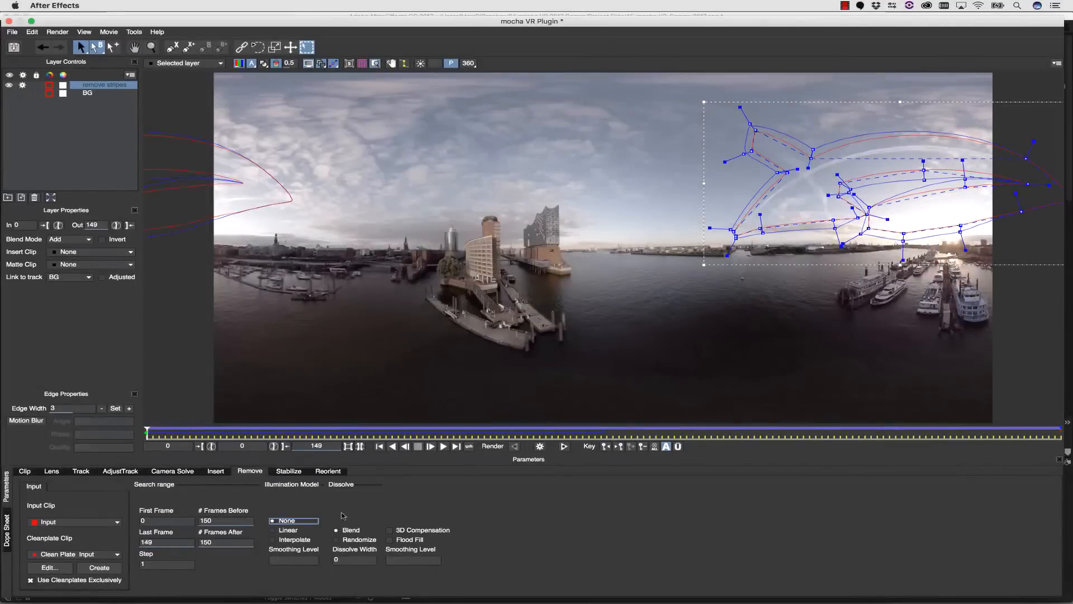
- Set the illumination model for the remove stripes layer to Linear
left_click(286, 530)
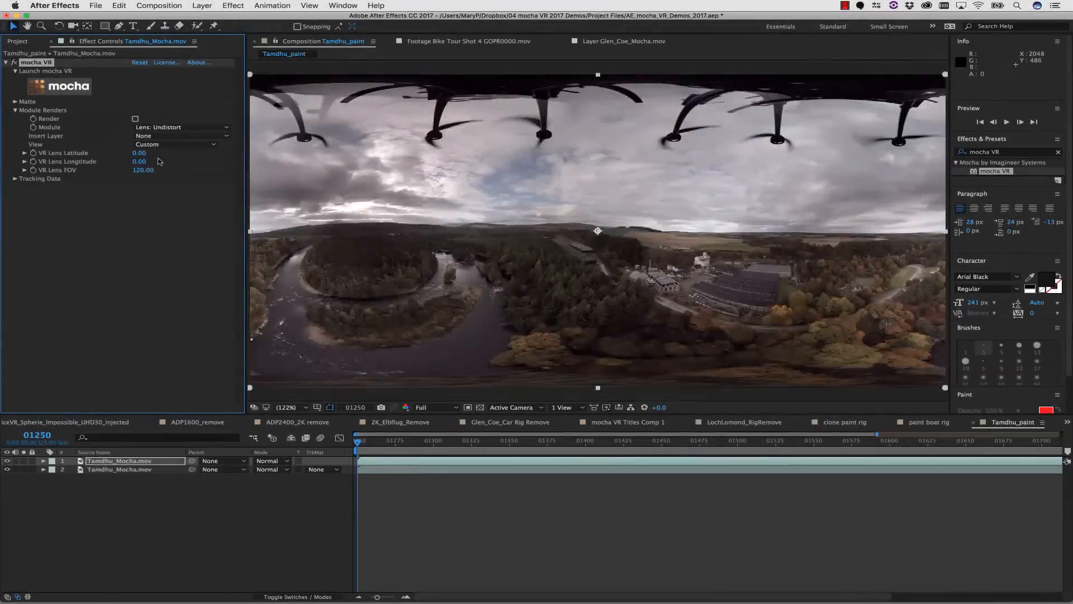
- Enable the Lens: Undistort render on the top Tamdhu_Mocha.mov layer, with VR lens latitude 90 and FOV 146
left_click(135, 119)
left_click_drag(139, 153, 228, 146)
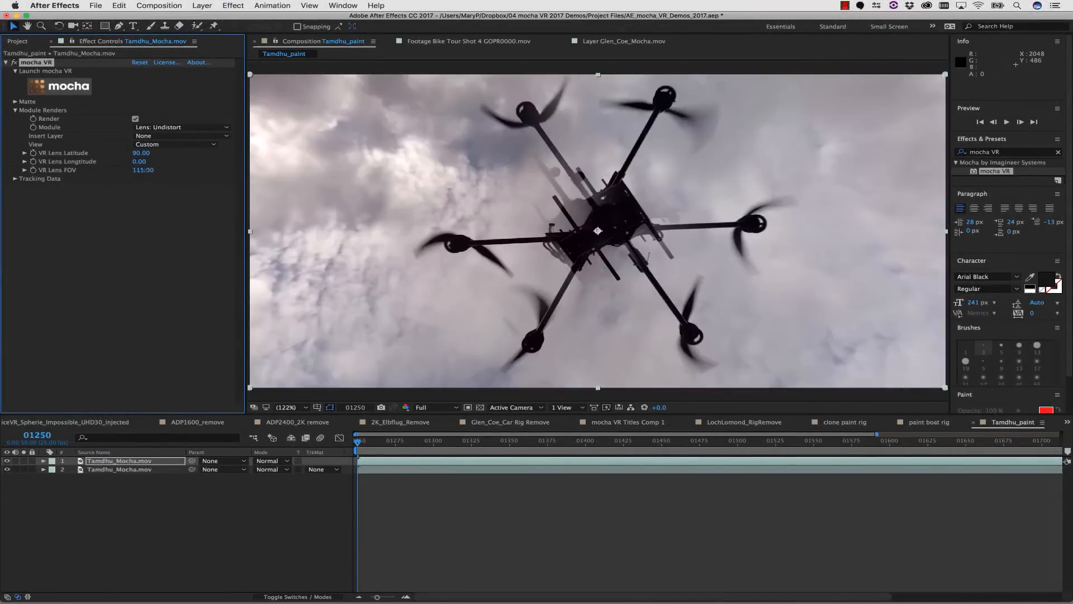
left_click_drag(146, 170, 168, 169)
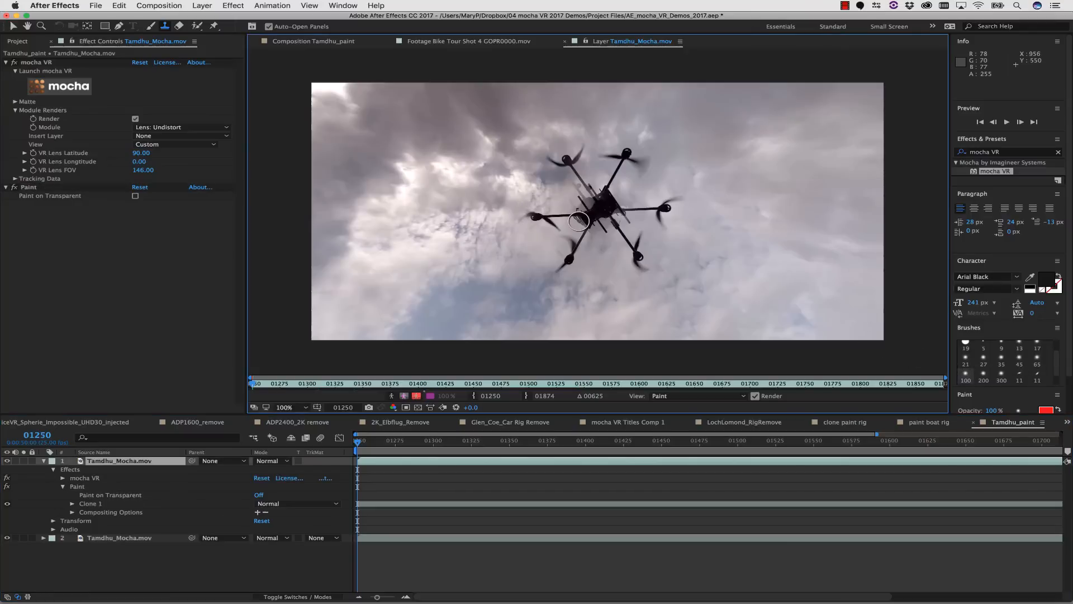
- Undo the last clone stroke and clone sky over the drone's left and upper-left rotors
key("super+z")
mouse_move(513, 217)
left_mouse_down()
mouse_move(547, 215)
mouse_move(542, 227)
left_mouse_up()
left_click_drag(532, 116, 565, 163)
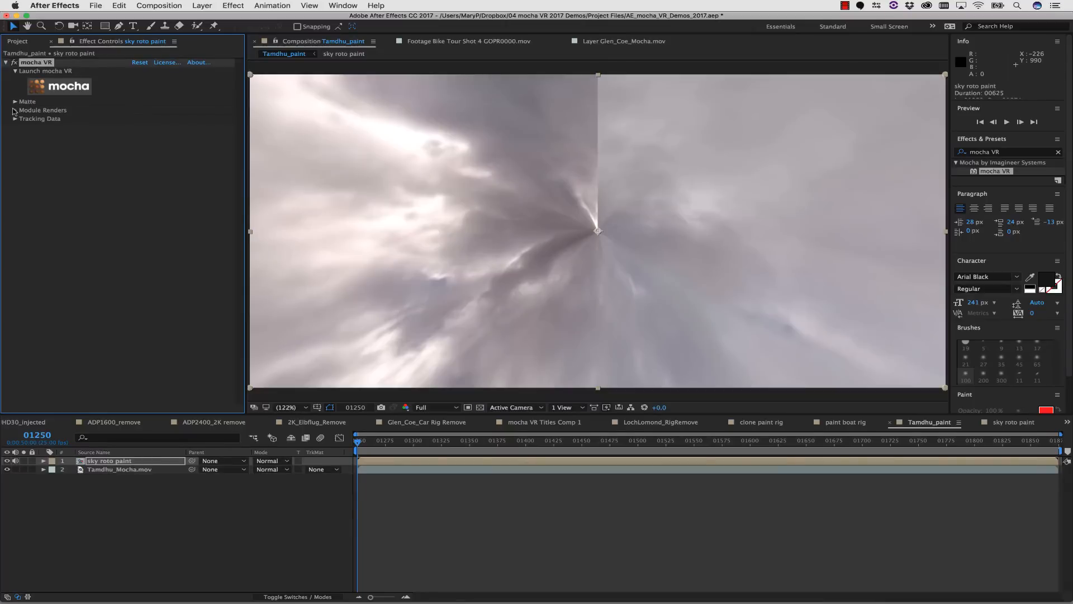
- Set the mocha VR module on the sky roto paint layer to Lens: Distort
left_click(15, 110)
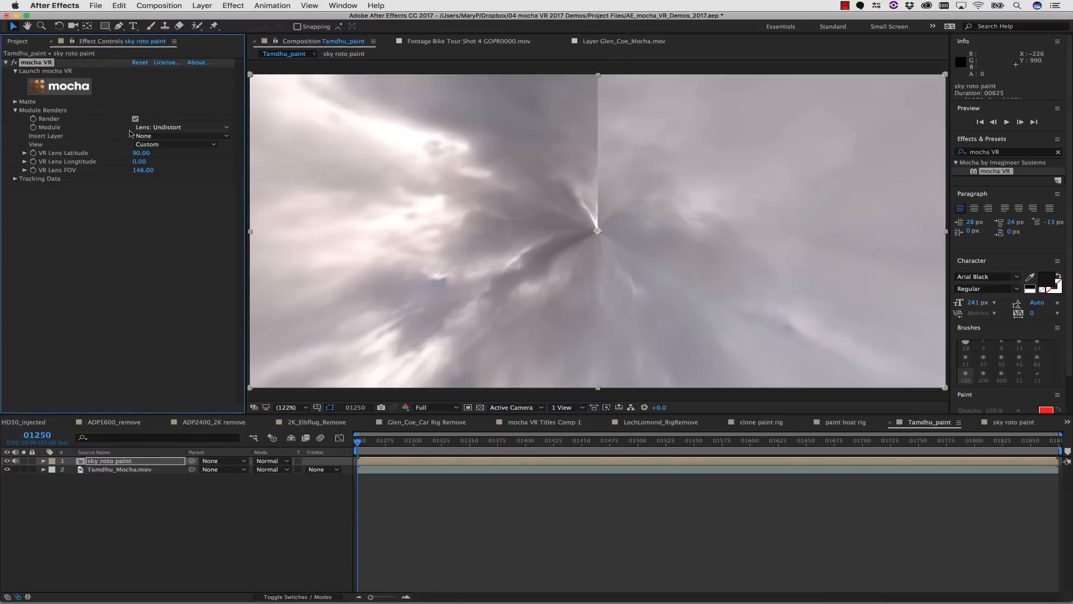
left_click(166, 127)
left_click(166, 176)
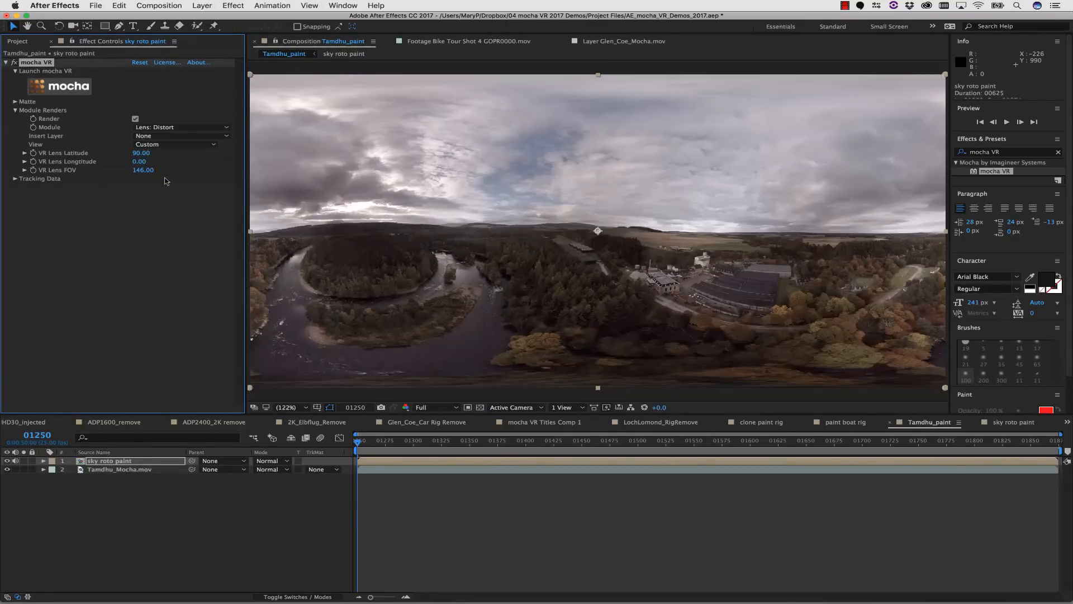
- Toggle the sky roto paint layer's visibility to compare the shot with and without the drone
left_click(7, 461)
left_click(7, 460)
left_click(7, 460)
left_click(8, 461)
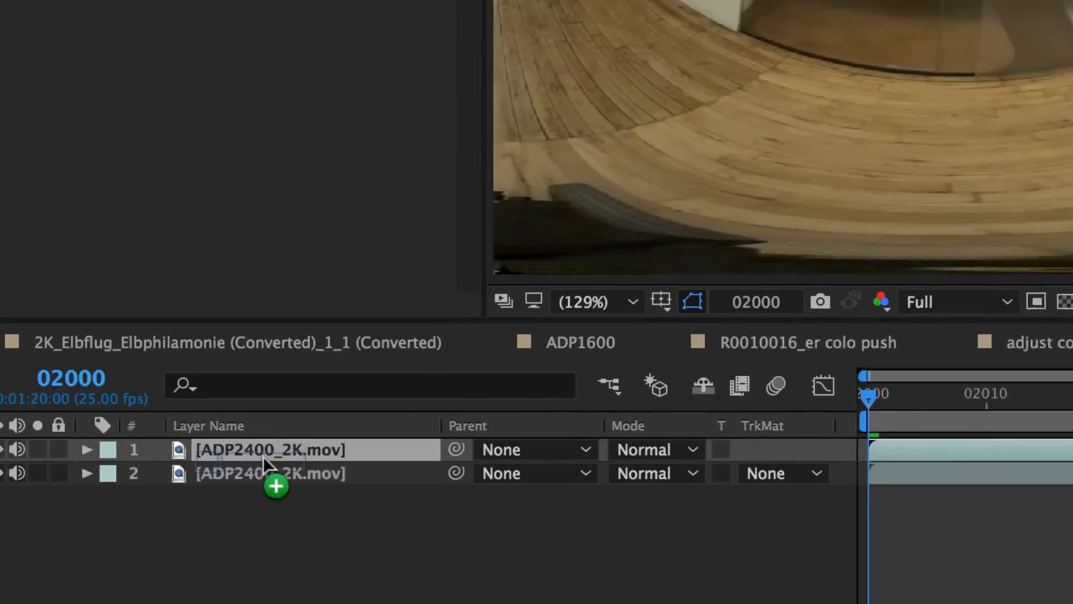
- Apply mocha VR to the top ADP2400_2K.mov layer and view the floor camera rig in mocha's 360 mode
left_click_drag(263, 456, 236, 448)
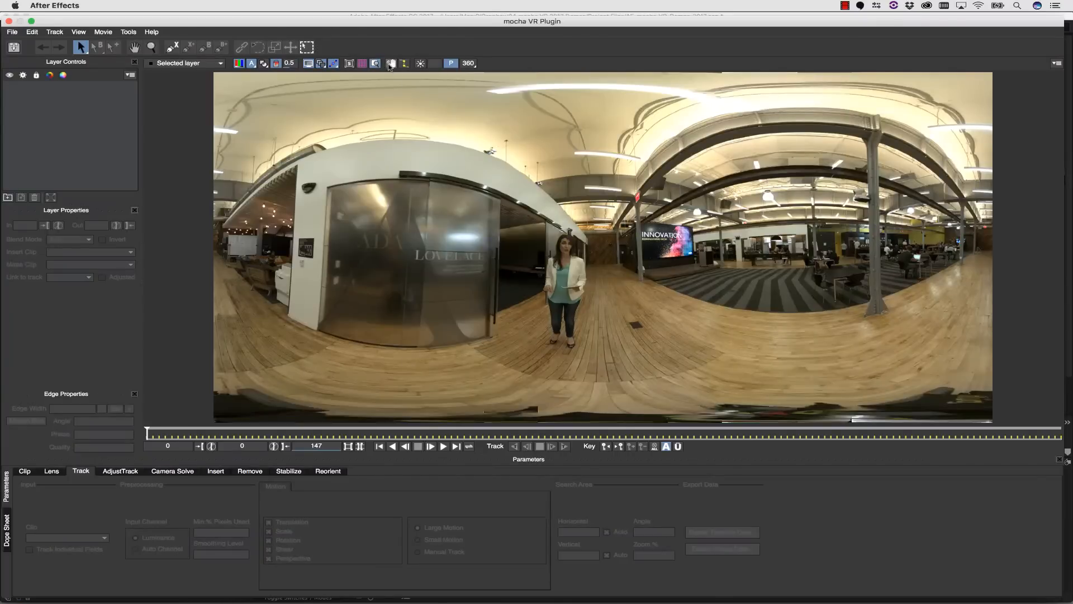
left_click(136, 48)
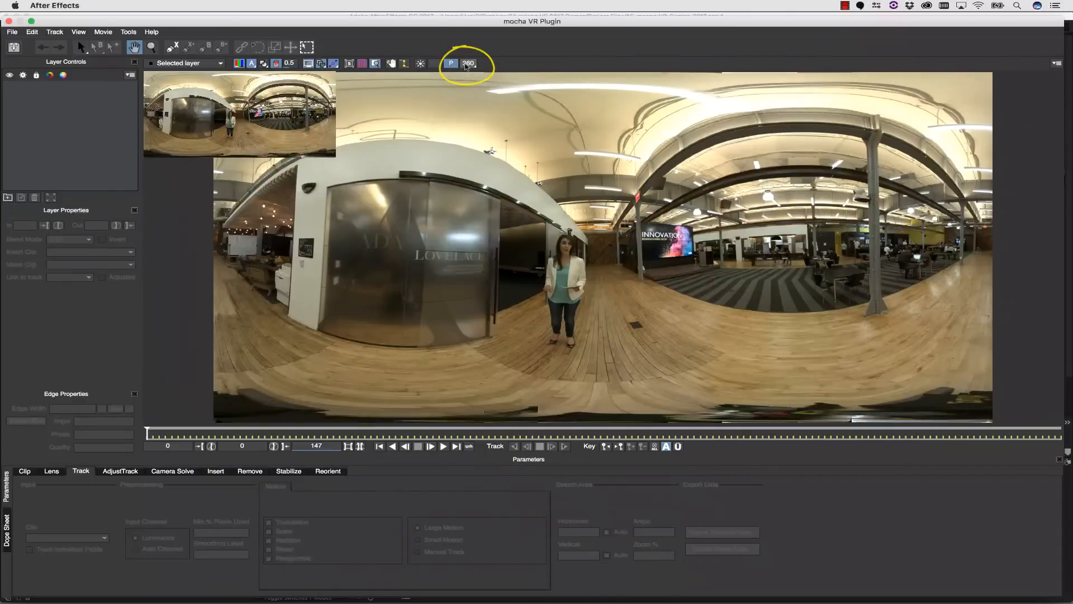
left_click(468, 64)
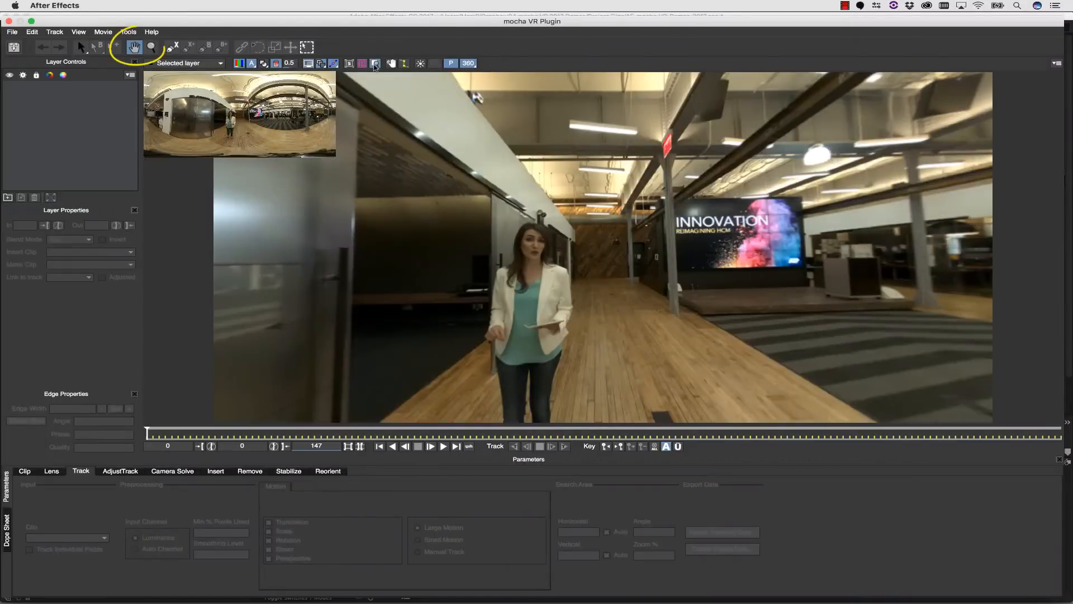
left_click_drag(534, 313, 575, 181)
- Draw a closed X-spline around the camera rig on the floor and widen its two upper points outward
left_click(172, 47)
left_click(556, 228)
left_click(591, 211)
left_click(642, 213)
left_click(667, 227)
left_click(671, 289)
left_click(653, 322)
left_click(619, 335)
left_click(573, 332)
left_click(555, 318)
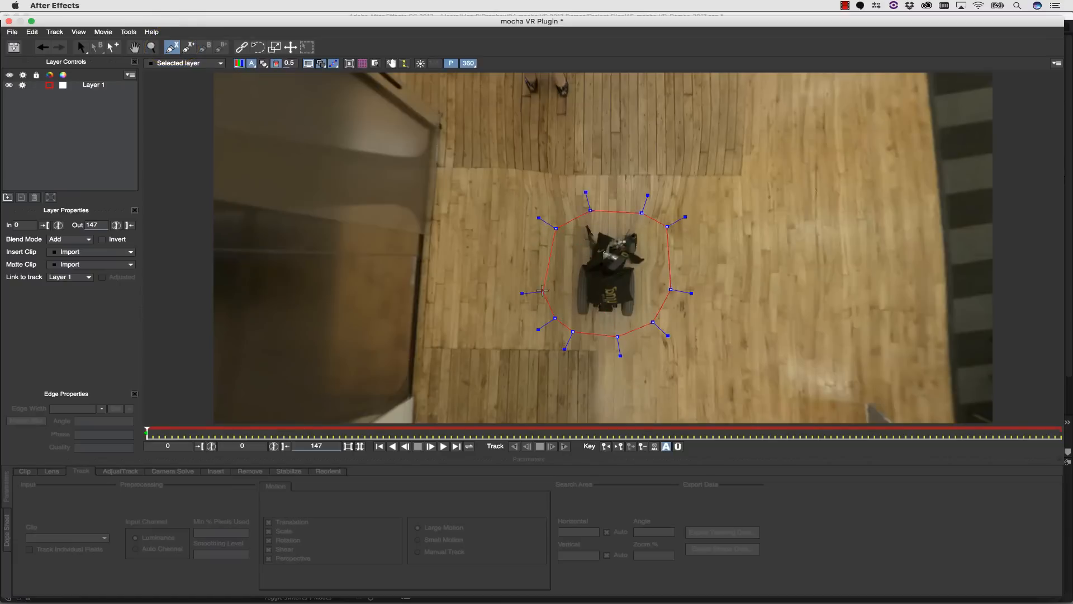
left_click(543, 291)
right_click(543, 290)
left_click_drag(591, 210, 578, 195)
left_click_drag(642, 212, 647, 195)
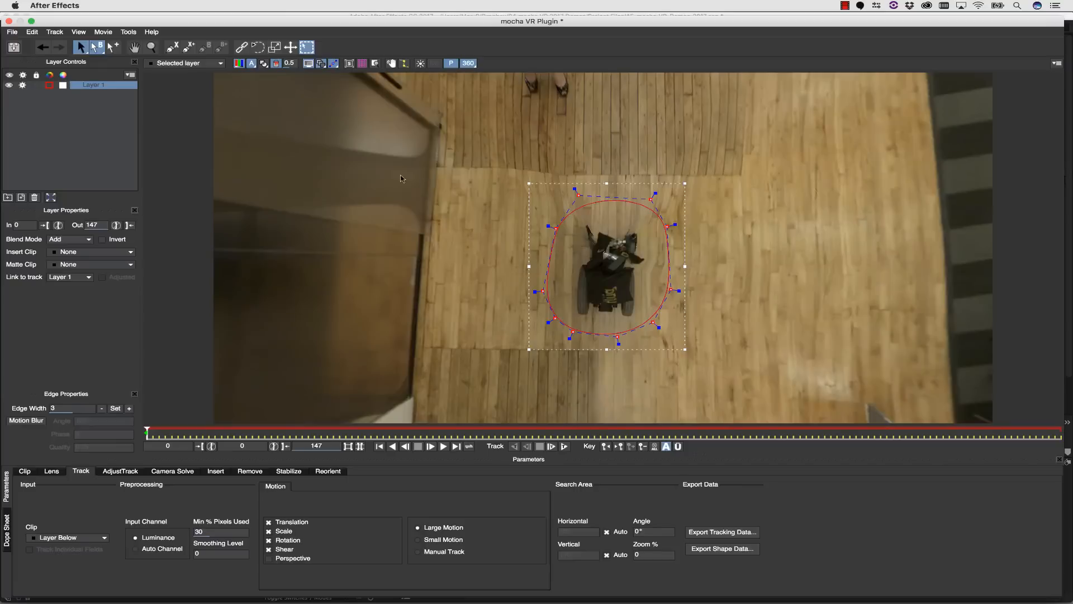
- Rename the rig's spline layer "camera remove", turn off its tracking and lock it
double_click(93, 84)
type("camera remove")
left_click(23, 85)
left_click(35, 86)
- Draw a four-point X-spline around the wider floor area surrounding the rig and sharpen its corners
left_click(172, 47)
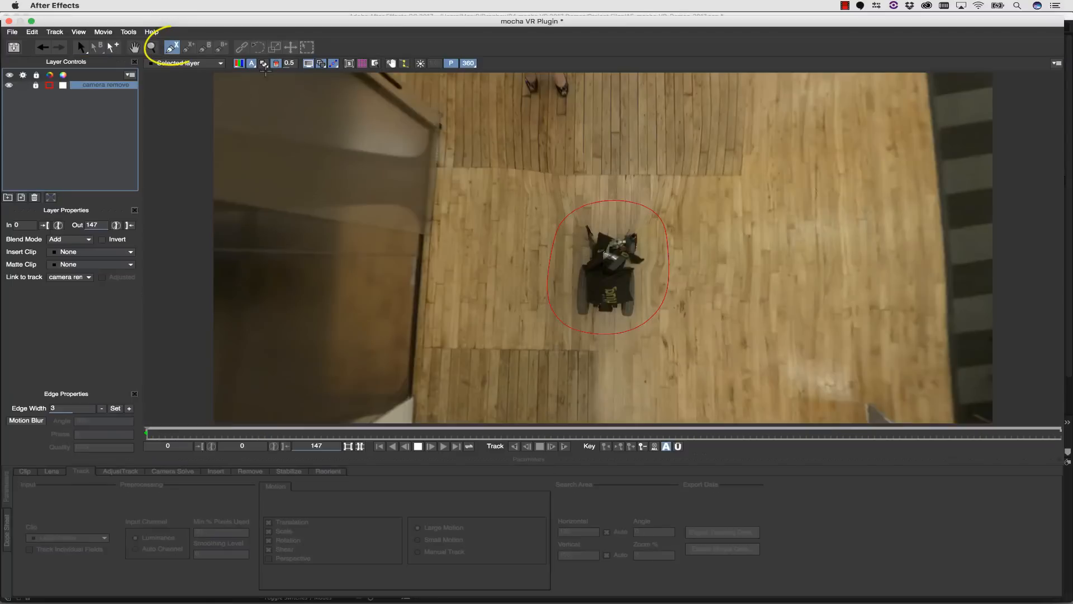
left_click(504, 137)
left_click(761, 136)
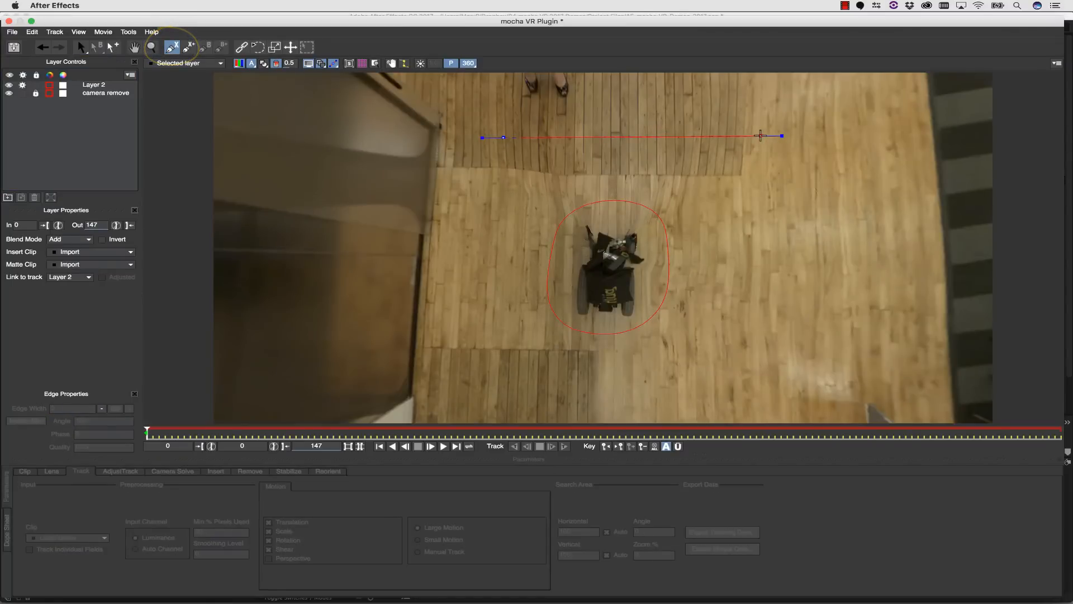
left_click(765, 409)
left_click(491, 401)
right_click(490, 401)
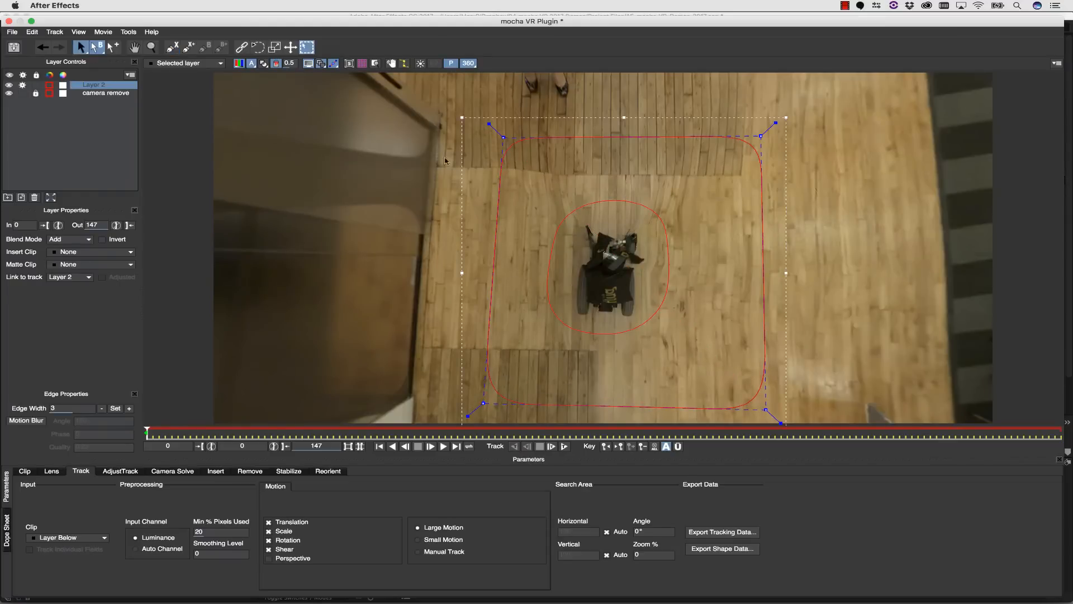
left_click_drag(776, 123, 805, 106)
- Rename the floor spline layer "BG track" and place it below the camera remove layer
double_click(94, 85)
type("BG track")
key("Return")
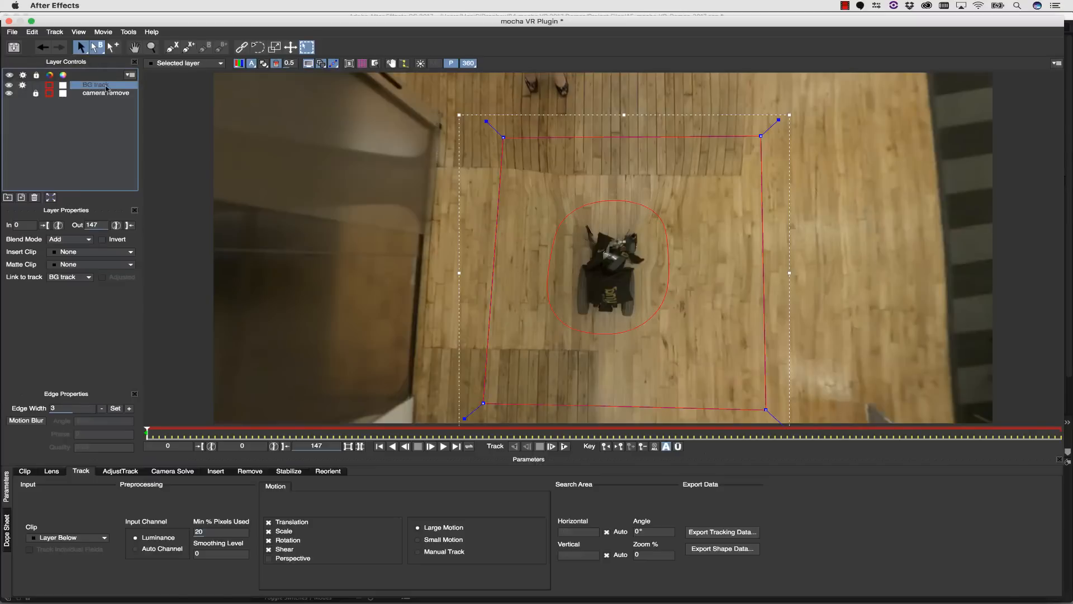
left_click_drag(105, 88, 101, 116)
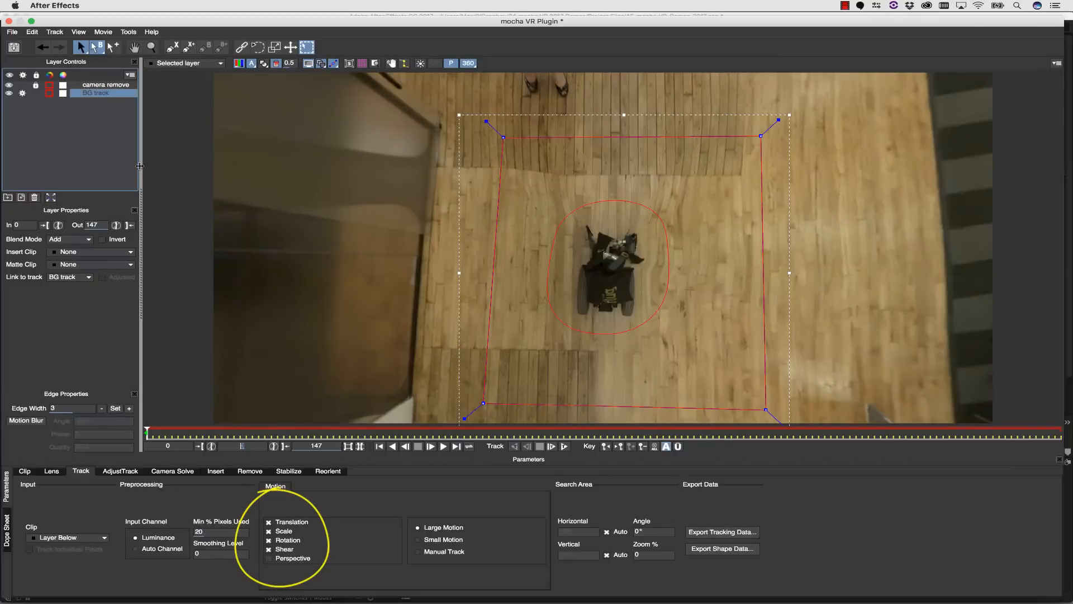
- Add Perspective to the BG track layer's motion tracking and display the planar surface and grid
left_click(269, 559)
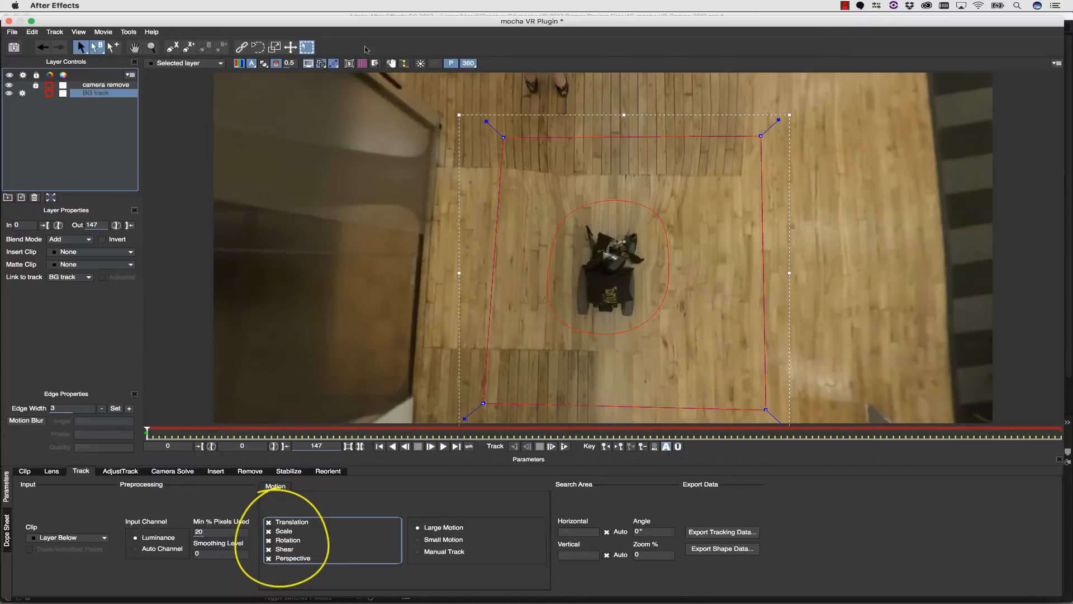
left_click(350, 64)
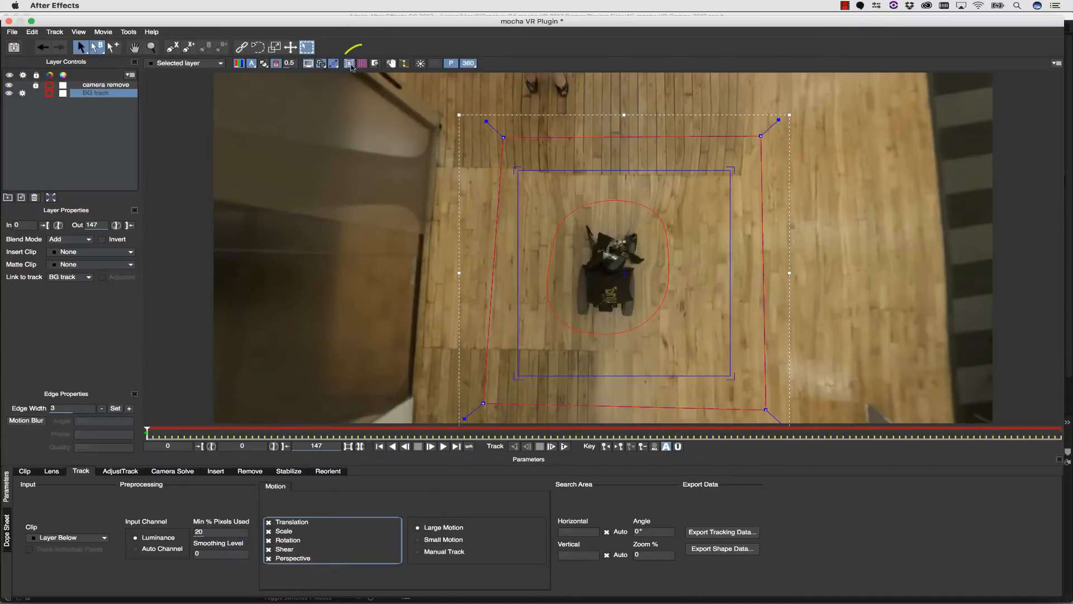
left_click(362, 63)
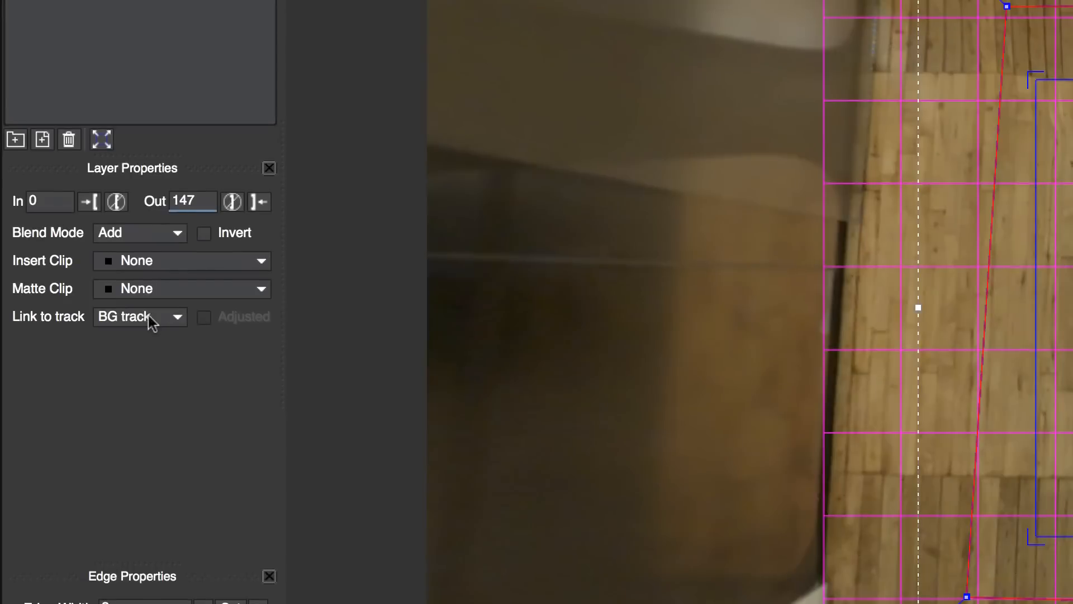
- Set the BG track layer's track link to None and track it forward
left_click(75, 277)
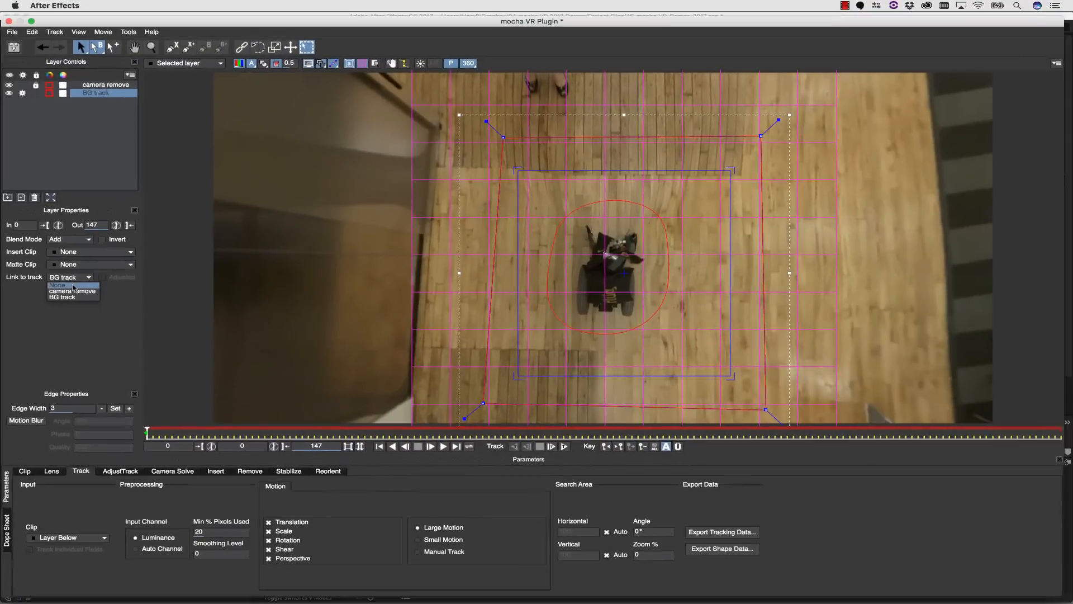
left_click(74, 285)
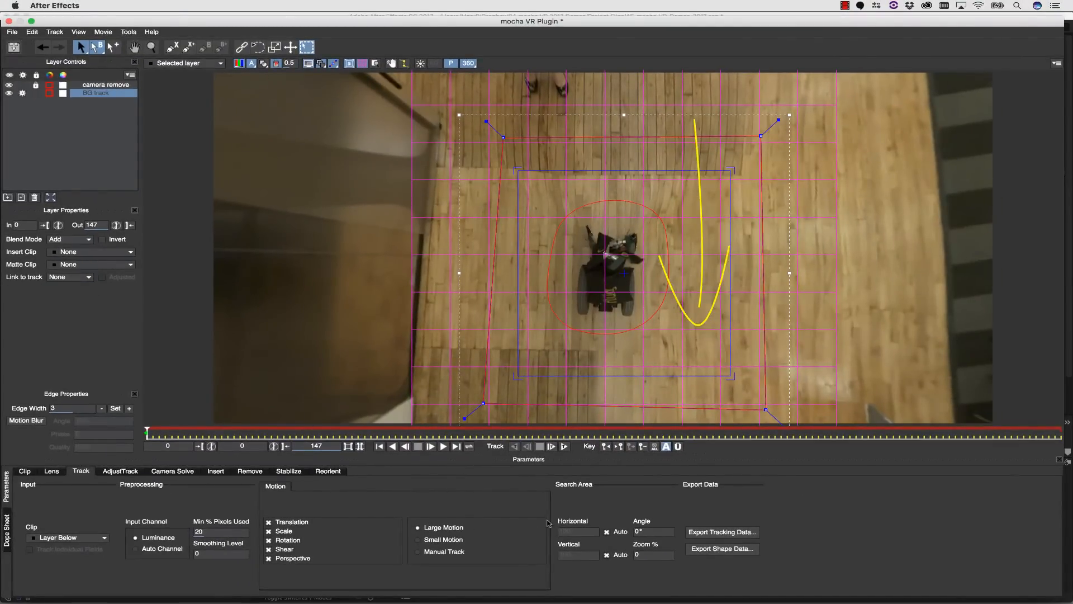
left_click(564, 446)
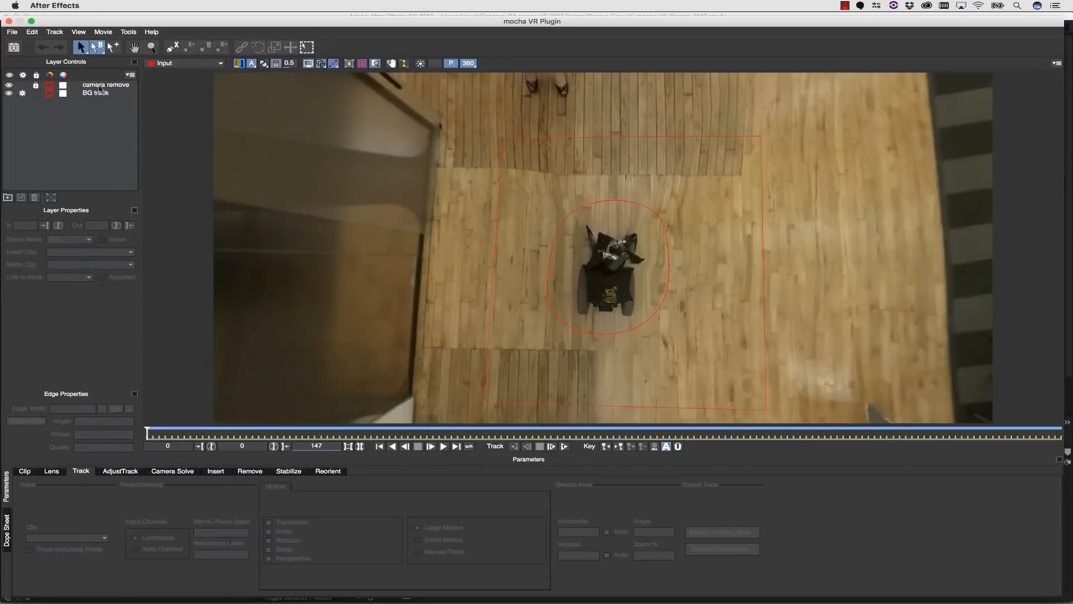
- Open the Remove module for the camera remove layer, and save and close the mocha project
left_click(101, 84)
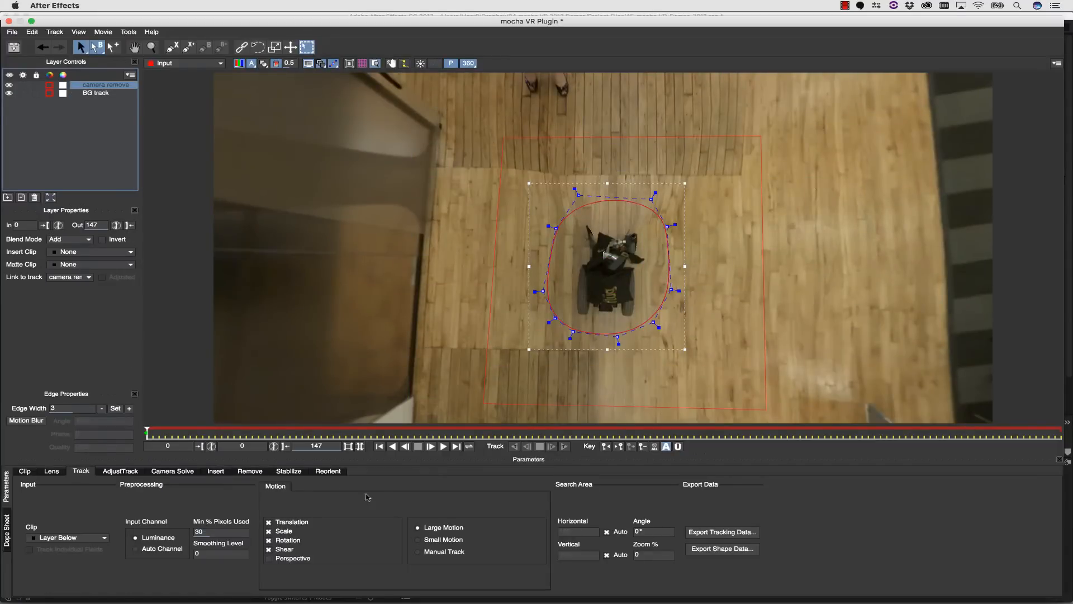
left_click(250, 471)
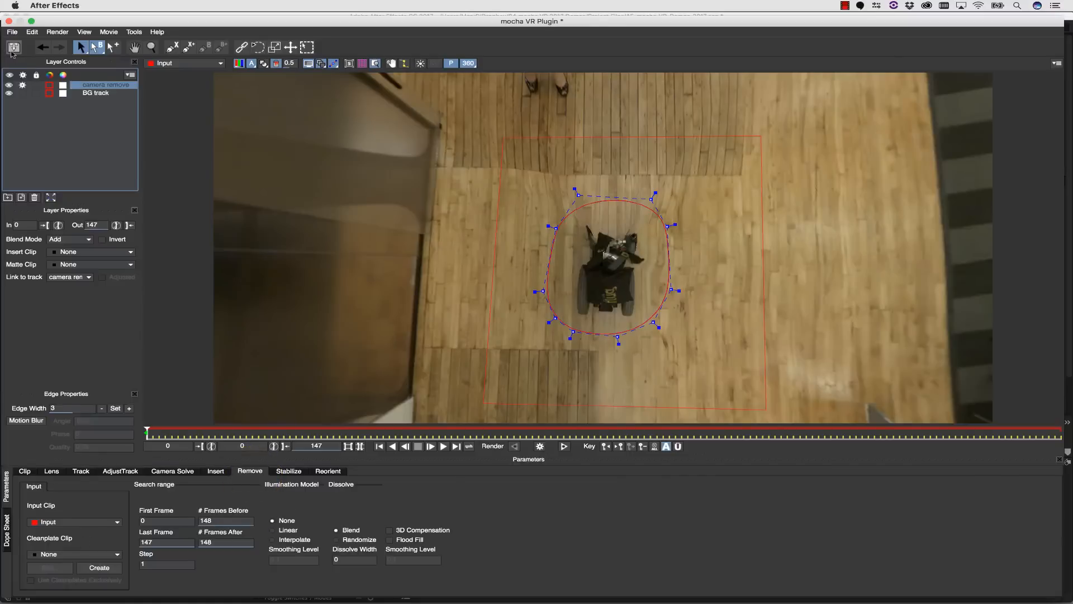
left_click(12, 49)
left_click(8, 21)
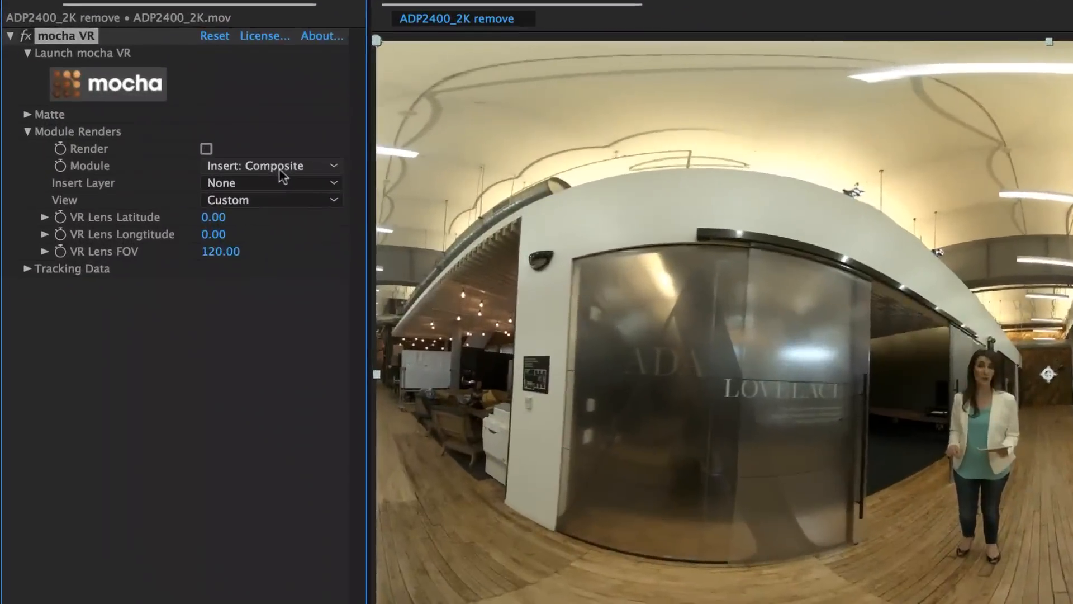
- Set the mocha VR module to Remove with rendering enabled and play a preview of the rig removal
left_click(155, 130)
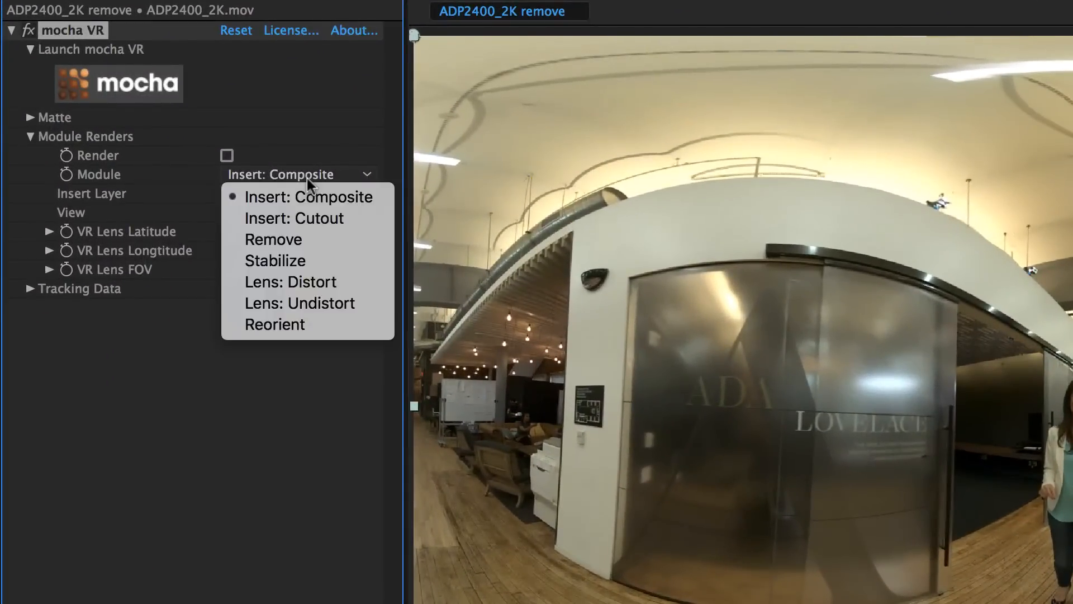
left_click(303, 237)
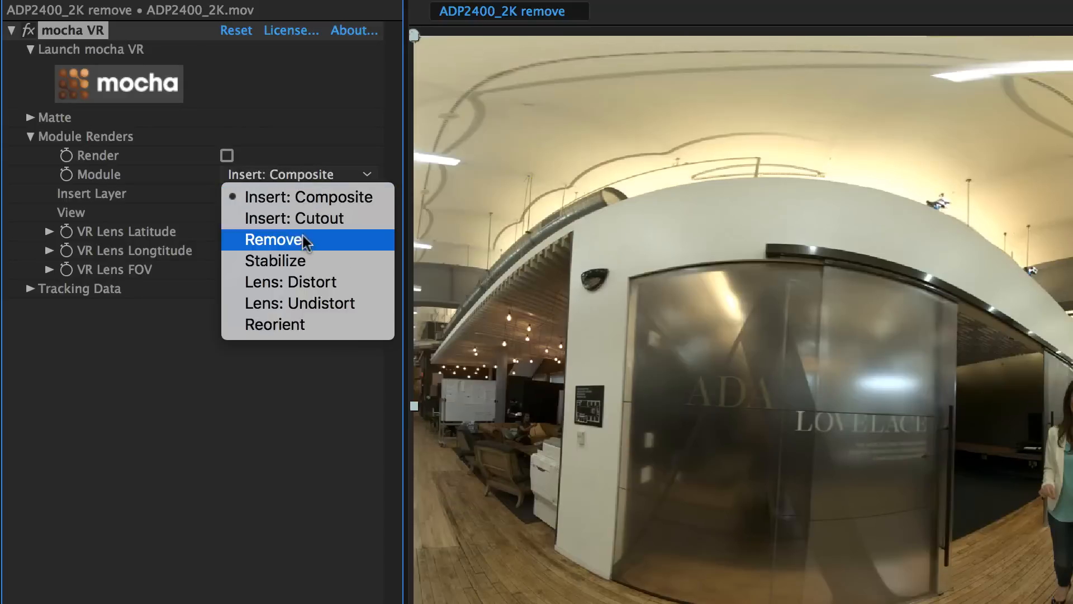
left_click(228, 155)
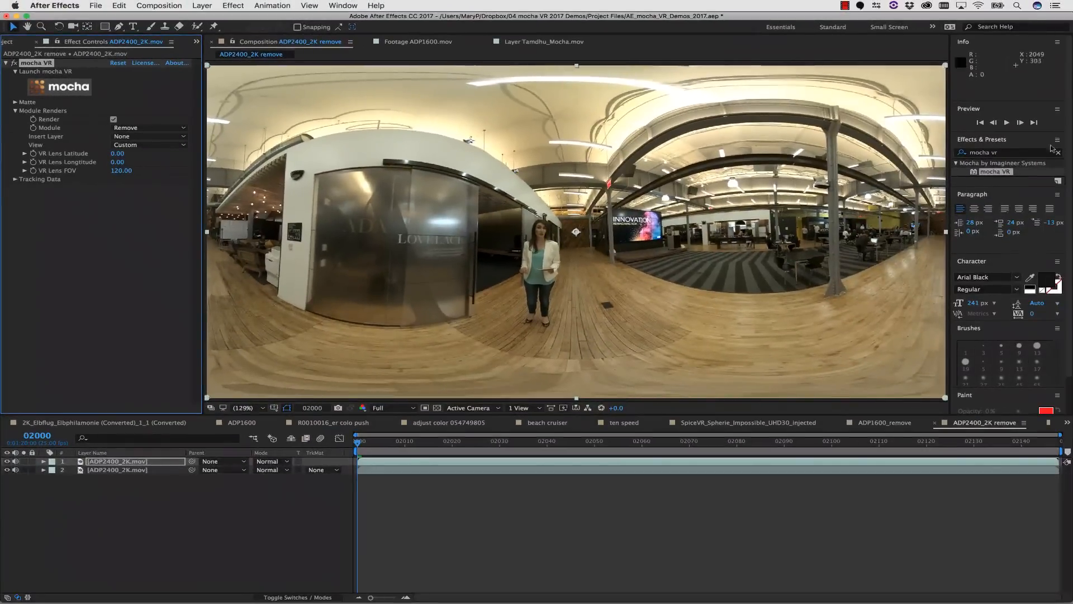
left_click(1006, 123)
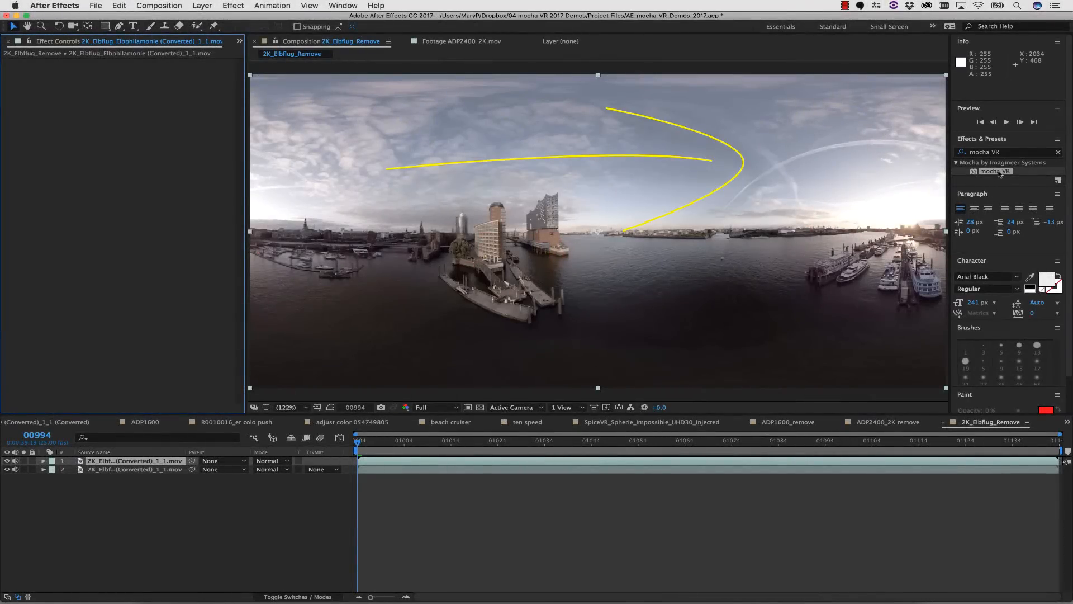
- Apply mocha VR to the top 2K_Elbflug layer and review its BG track across the clip and in 360 mode
mouse_move(999, 174)
left_mouse_down()
mouse_move(711, 175)
mouse_move(336, 207)
mouse_move(140, 386)
mouse_move(108, 472)
mouse_move(113, 465)
left_mouse_up()
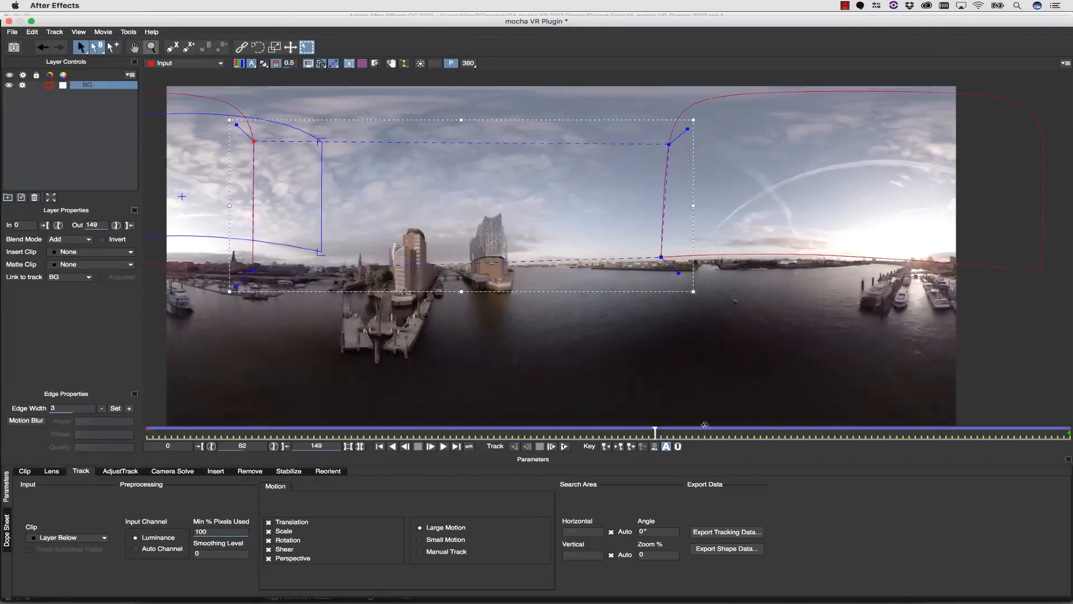
left_click_drag(1048, 415, 1070, 396)
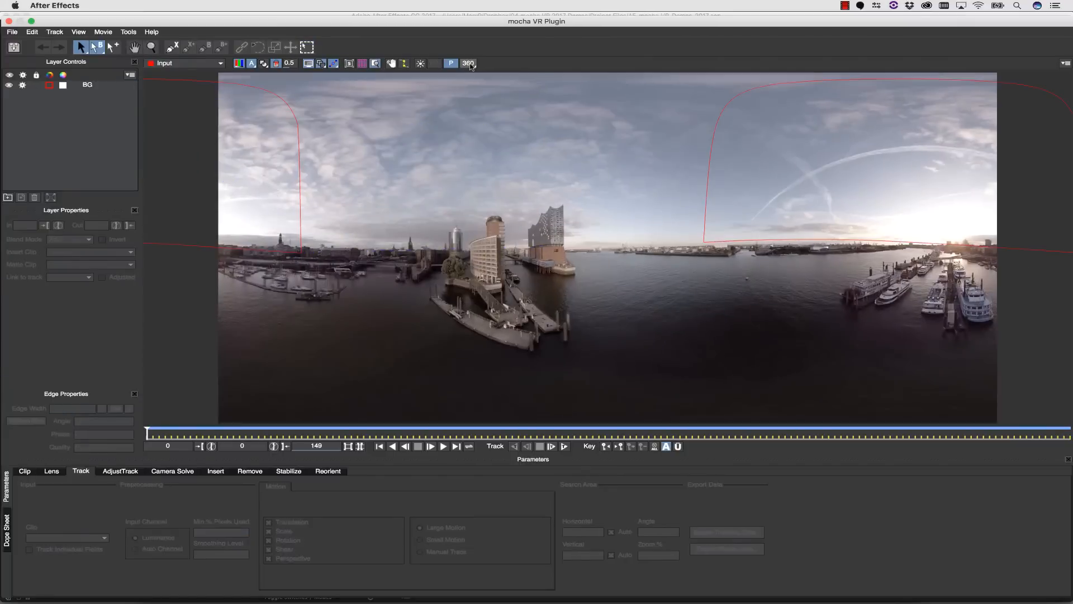
left_click(470, 65)
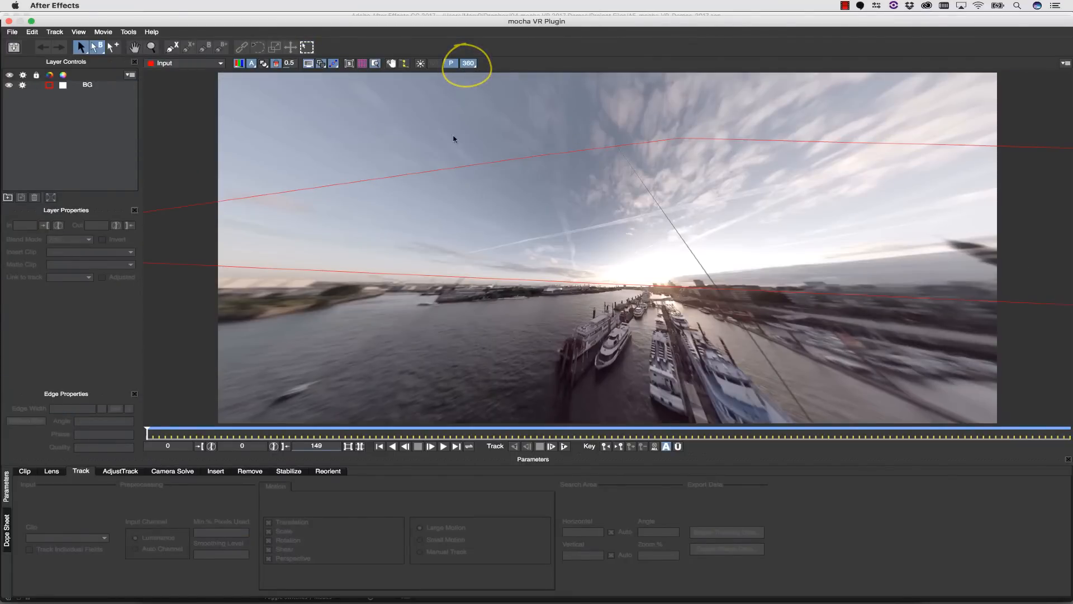
- Draw an X-spline shape on a new layer around the white streaks in the sky above the boats in 360 view
key("x")
left_click_drag(515, 132, 826, 198)
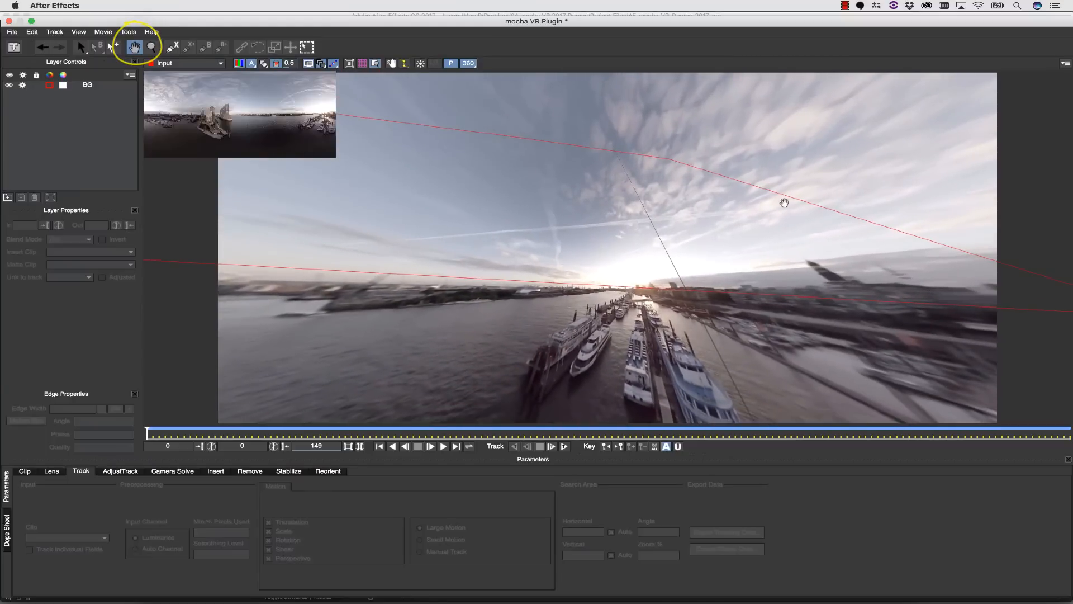
left_click(171, 47)
left_click(304, 242)
left_click(540, 220)
left_click(529, 185)
left_click(551, 176)
left_click(564, 219)
left_click(671, 208)
left_click(761, 202)
left_click(789, 203)
left_click(585, 275)
left_click(588, 260)
left_click(643, 244)
left_click(689, 224)
left_click(617, 238)
left_click(573, 241)
left_click(570, 250)
left_click(585, 264)
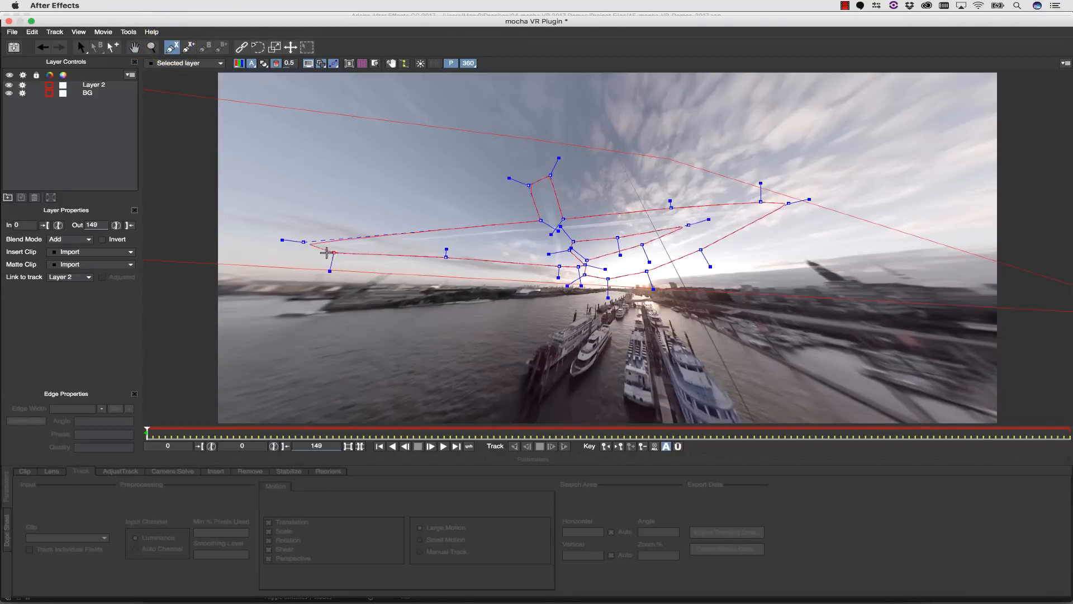
left_click(467, 63)
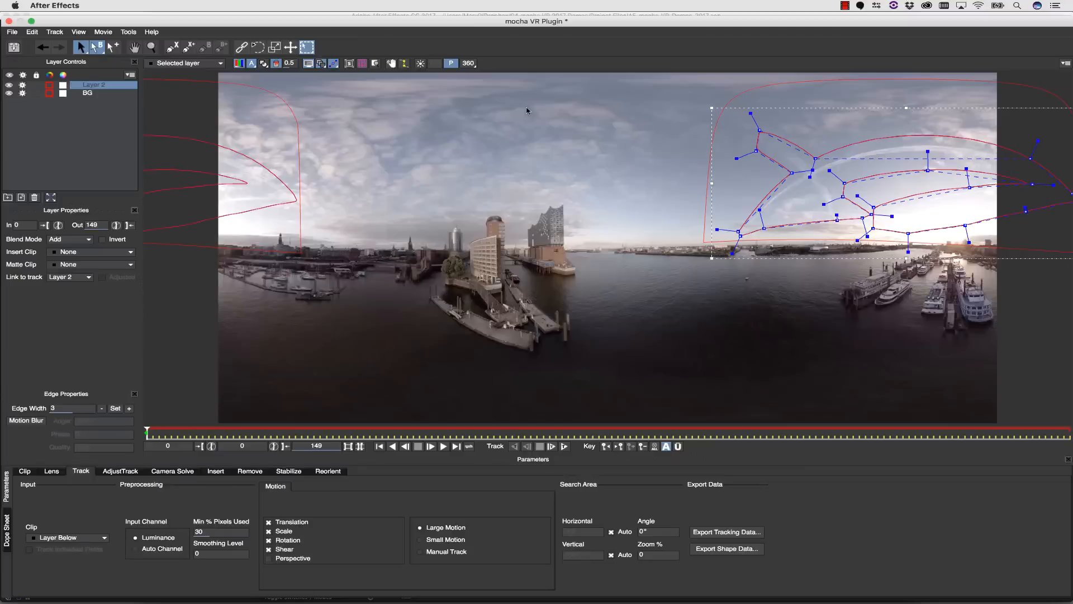
- Rename the new streak layer as remove stripes and link it to the BG track
double_click(93, 85)
type("remove stripes")
key("Return")
left_click(78, 277)
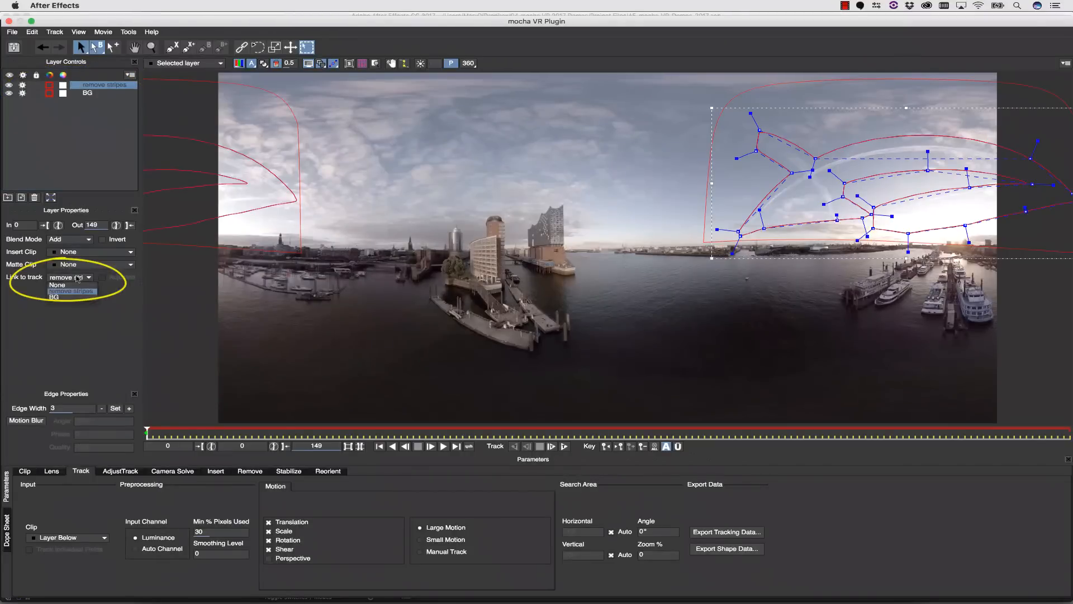
left_click(72, 296)
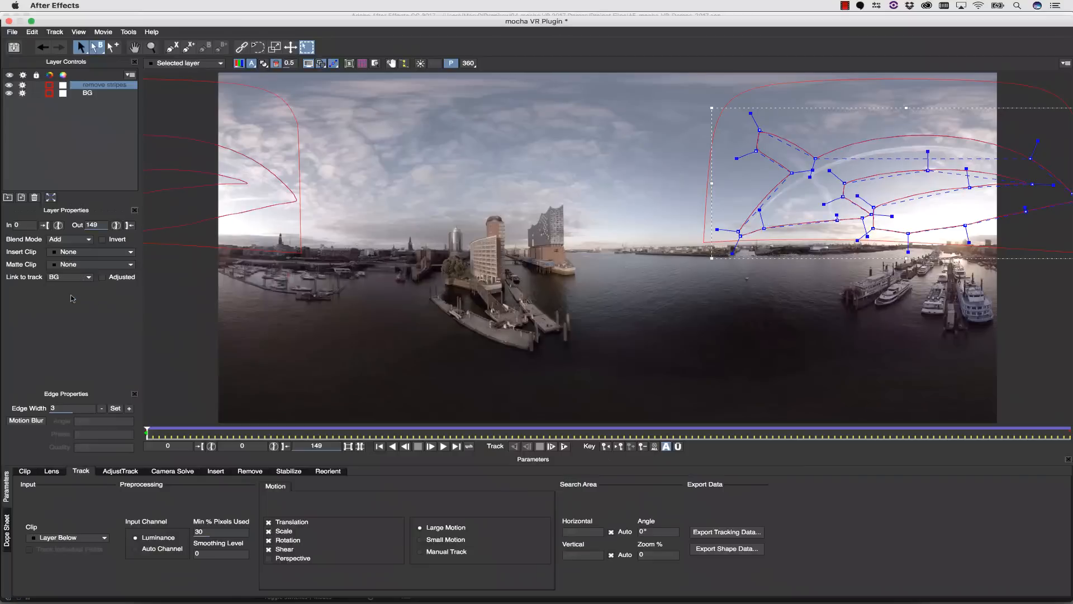
left_click_drag(147, 432, 96, 395)
- Create a clean plate in the Remove module, save it as Clean Plate Input0.TIFF in a Desktop folder, and use clean plates exclusively
left_click(260, 472)
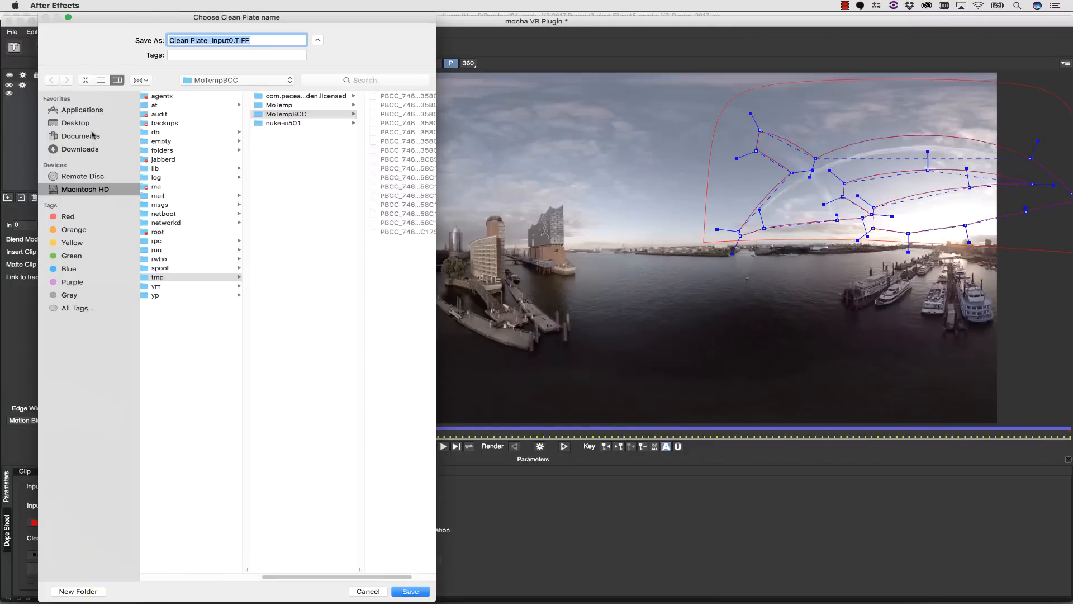
left_click(141, 120)
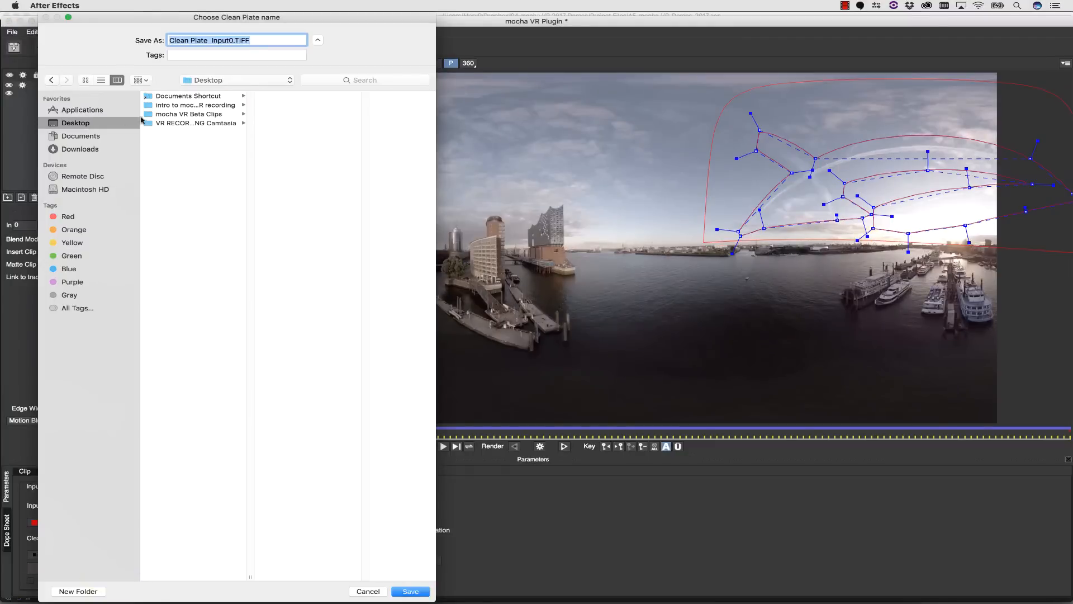
left_click(169, 106)
left_click(410, 591)
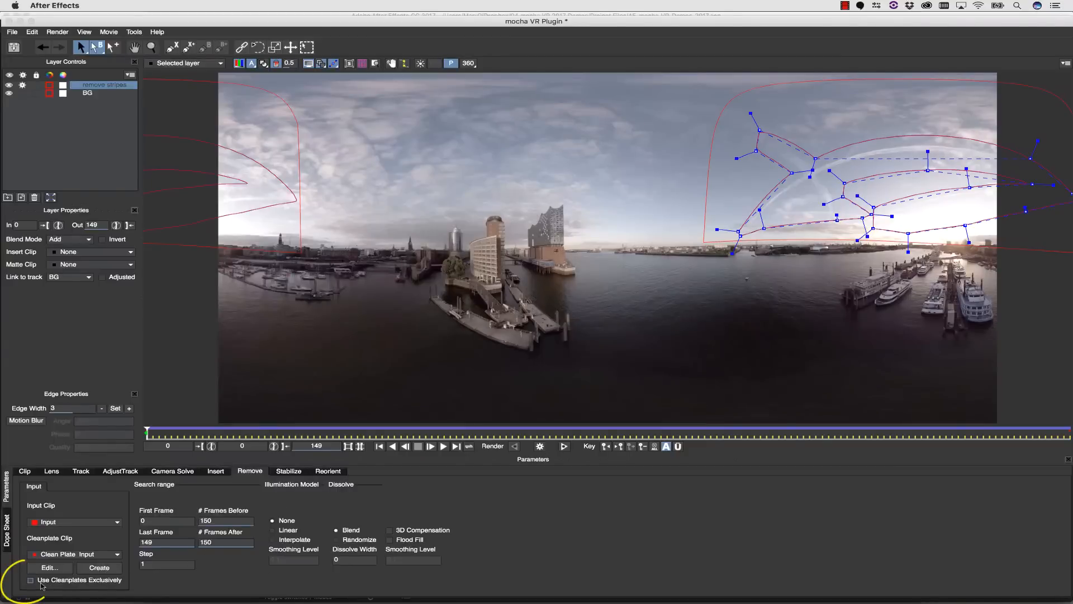
- Switch to Photoshop and paint out the long sky streaks above the harbour in the clean plate with the Healing Brush
left_click(340, 589)
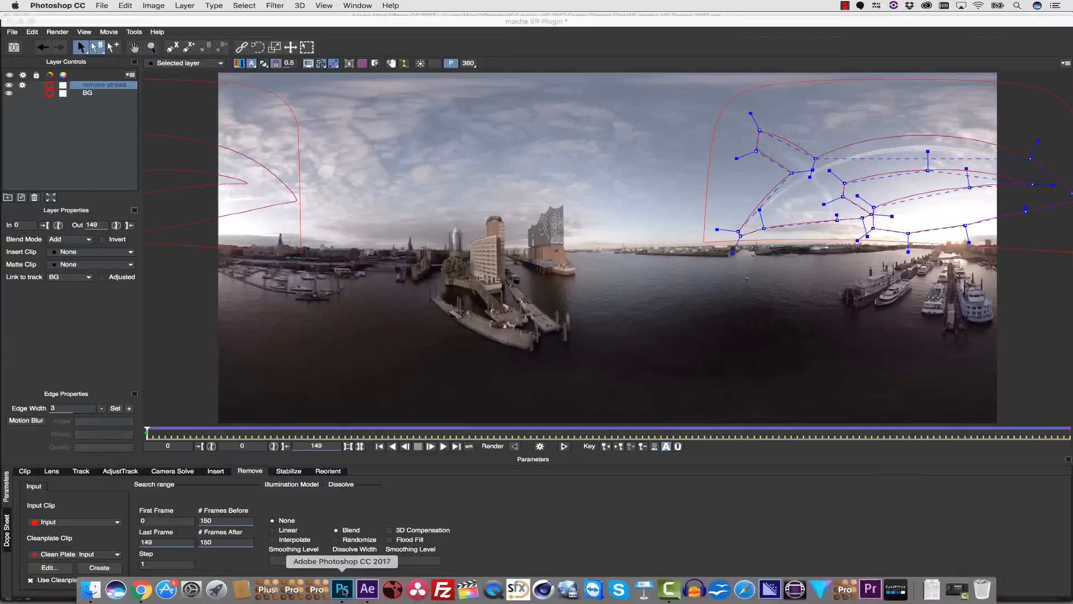
left_click(673, 252)
left_click(720, 227)
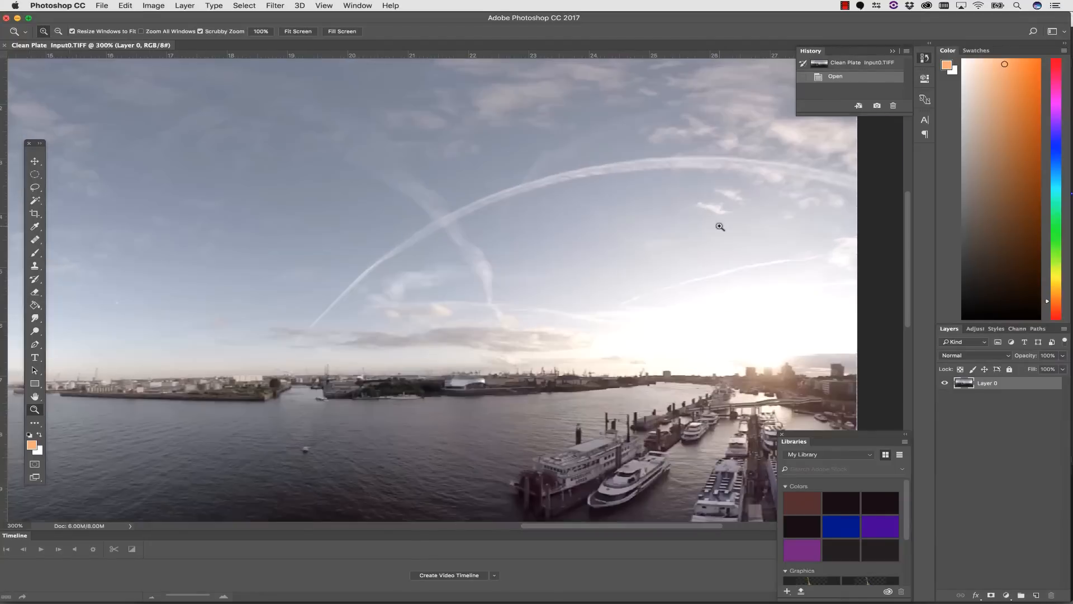
left_click(36, 239)
left_click_drag(302, 310, 428, 227)
left_click_drag(570, 319, 814, 253)
mouse_move(439, 233)
left_mouse_down()
mouse_move(472, 201)
mouse_move(659, 165)
left_mouse_up()
left_click(791, 199, "alt")
left_click_drag(793, 167, 714, 165)
left_click(550, 260, "alt")
left_click_drag(493, 301, 430, 218)
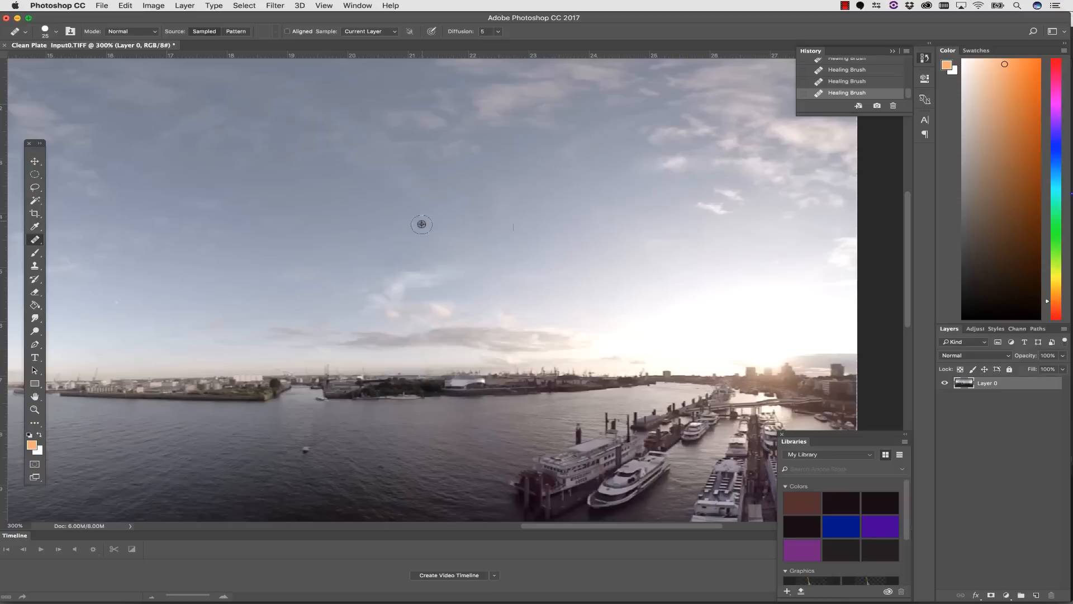
- Heal the remaining streaks in the bright sky at the left edge of the clean plate
scroll(429, 218, "left", 15)
left_click(288, 252, "alt")
left_click_drag(314, 275, 193, 279)
left_click(225, 301, "alt")
left_click(228, 177, "alt")
left_click_drag(178, 195, 214, 213)
key("z")
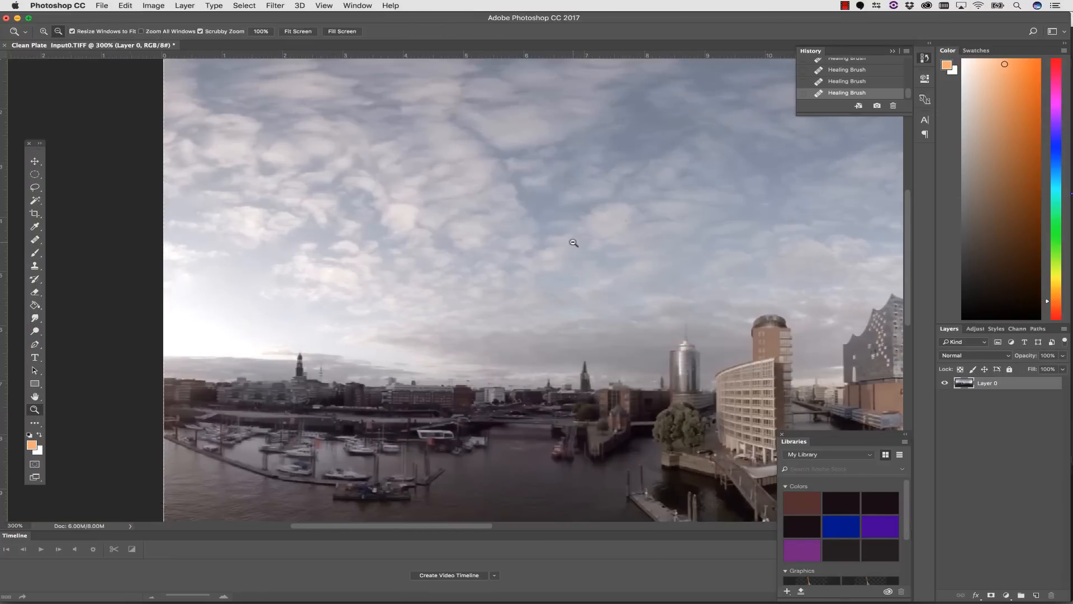
left_click(604, 272, "alt")
left_click(608, 275, "alt")
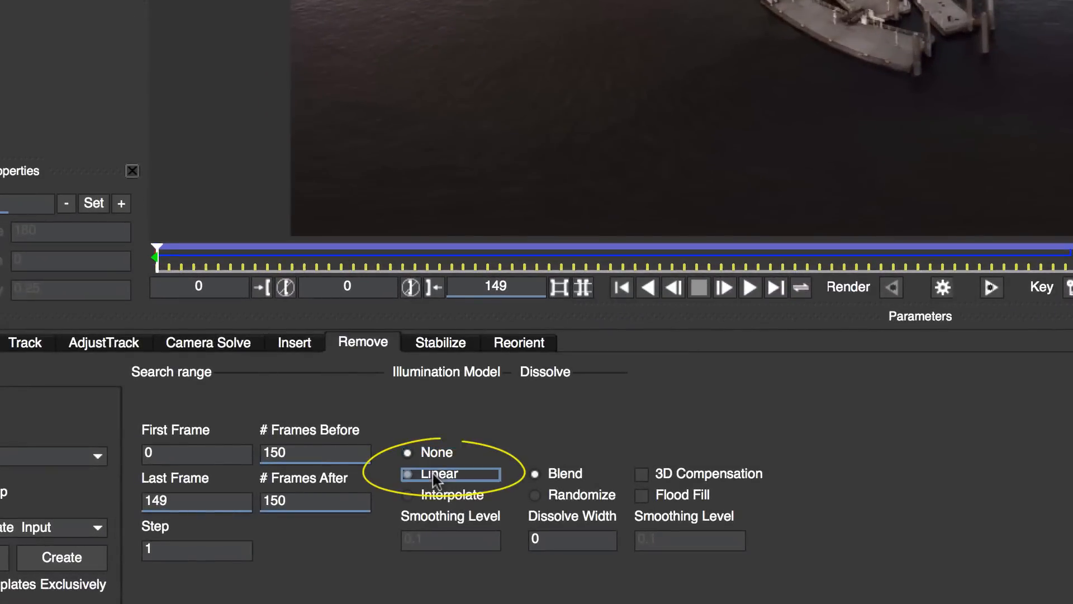
- Set the removal's illumination model to Linear and close mocha VR to choose the module render in After Effects
left_click(433, 474)
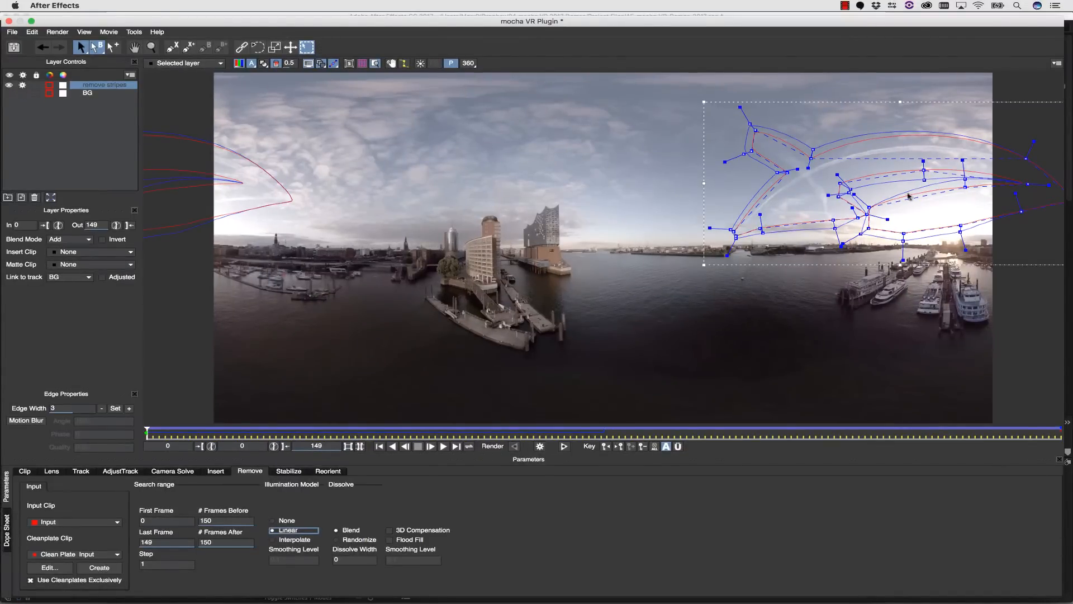
left_click(8, 22)
left_click(180, 157)
left_click(151, 188)
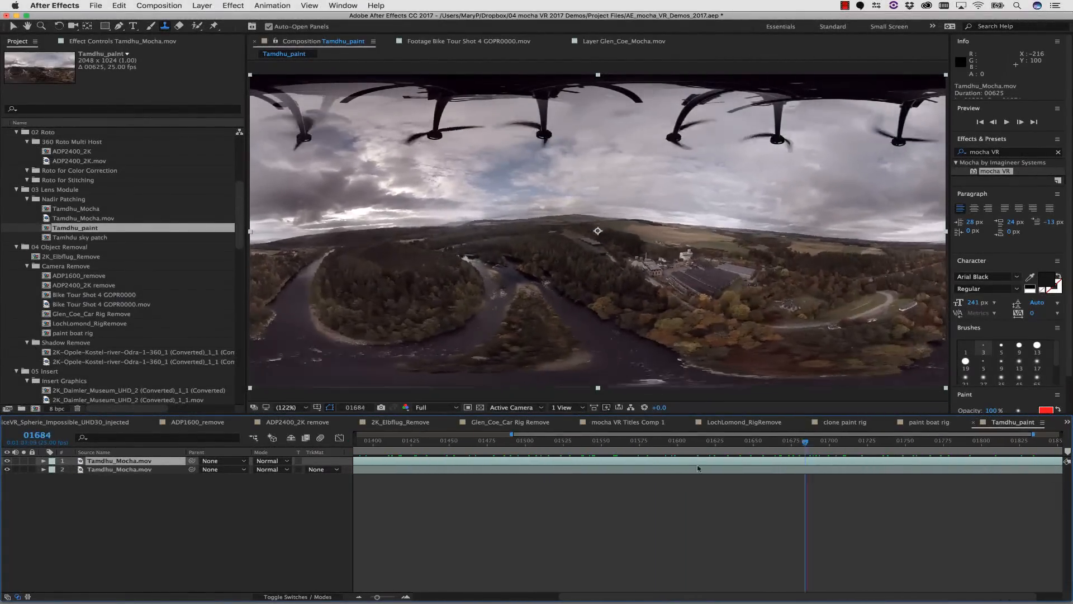
- Apply mocha VR to the top Tamdhu_Mocha.mov layer and enable rendering with the Lens: Undistort module
key("v")
double_click(994, 170)
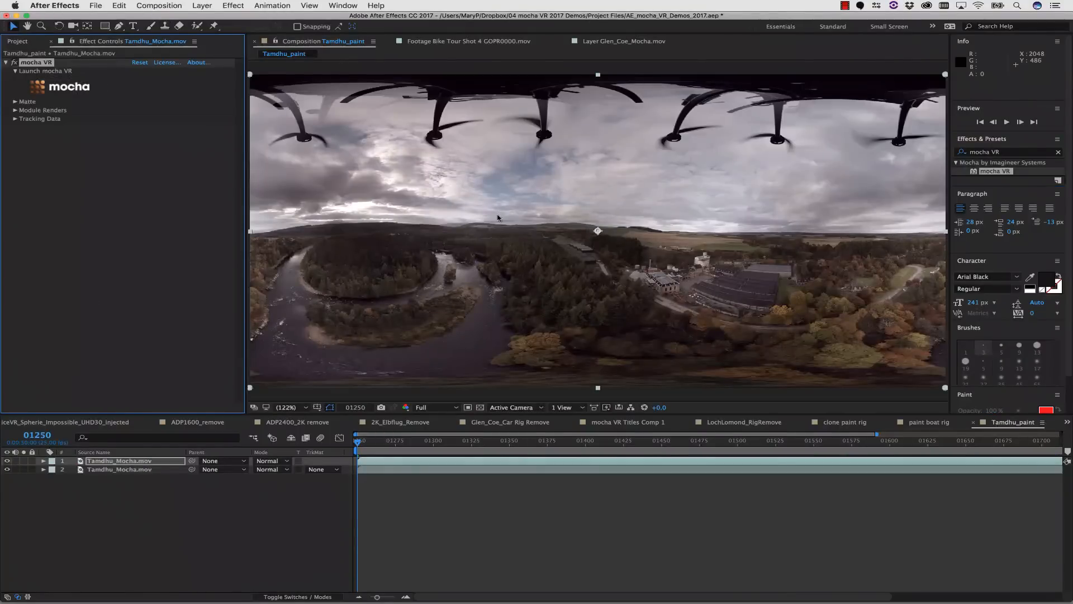
left_click(15, 110)
left_click(179, 126)
left_click(156, 175)
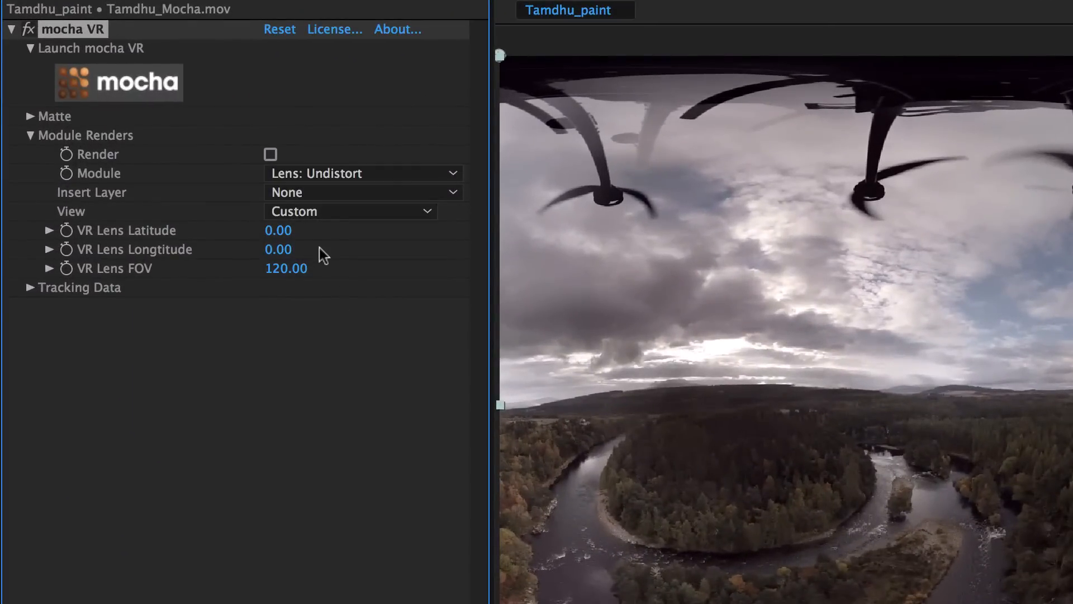
left_click(271, 154)
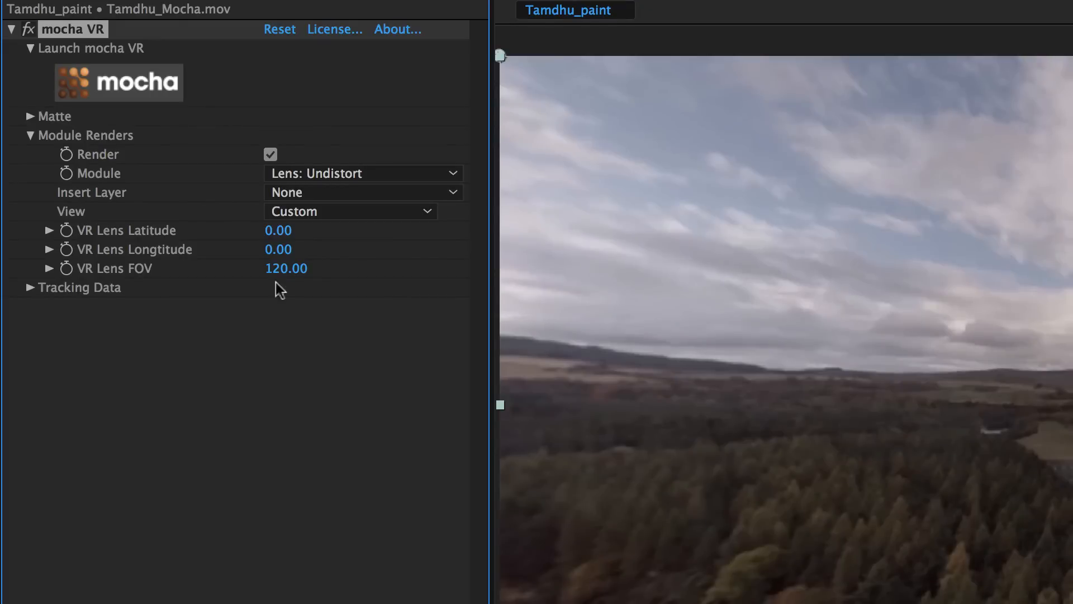
- Set the VR Lens Latitude to 90 and the VR Lens FOV to 146, and preview the drone view
left_click_drag(278, 230, 457, 214)
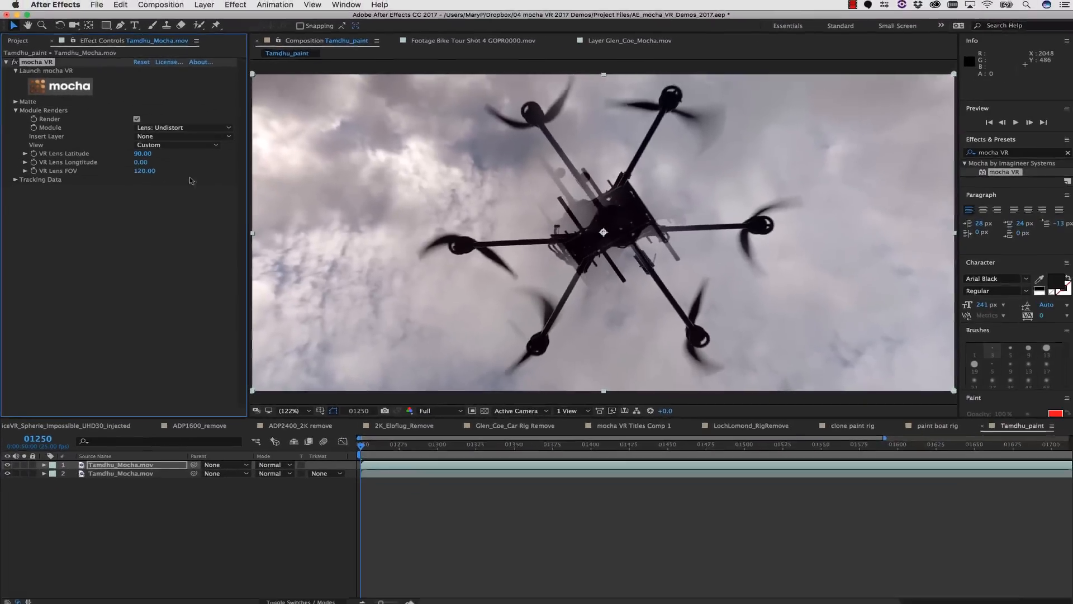
left_click_drag(291, 269, 333, 269)
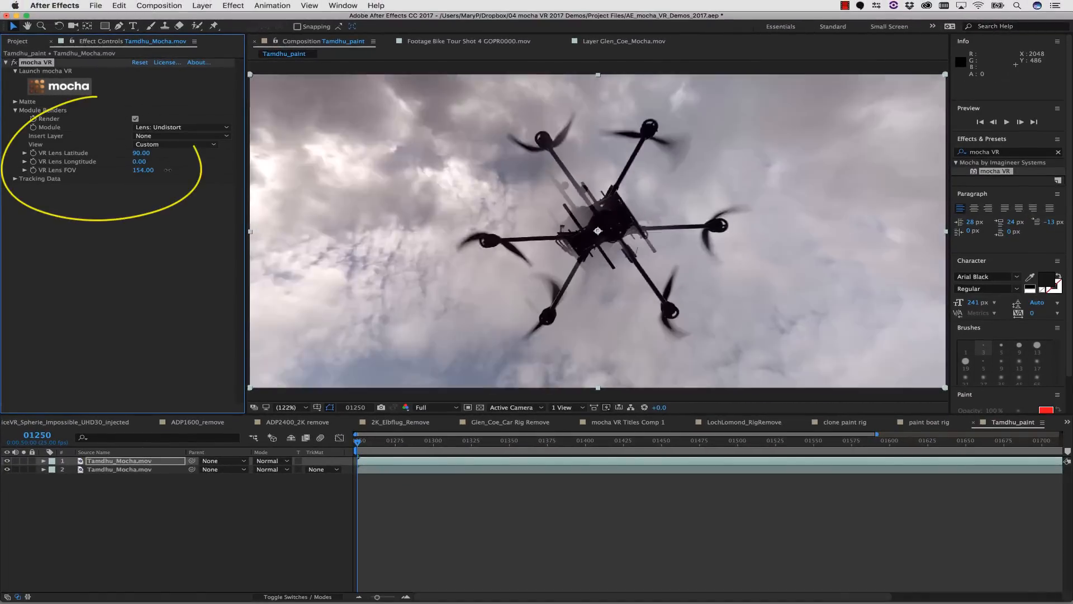
left_click_drag(166, 169, 163, 170)
left_click(622, 441)
key("space")
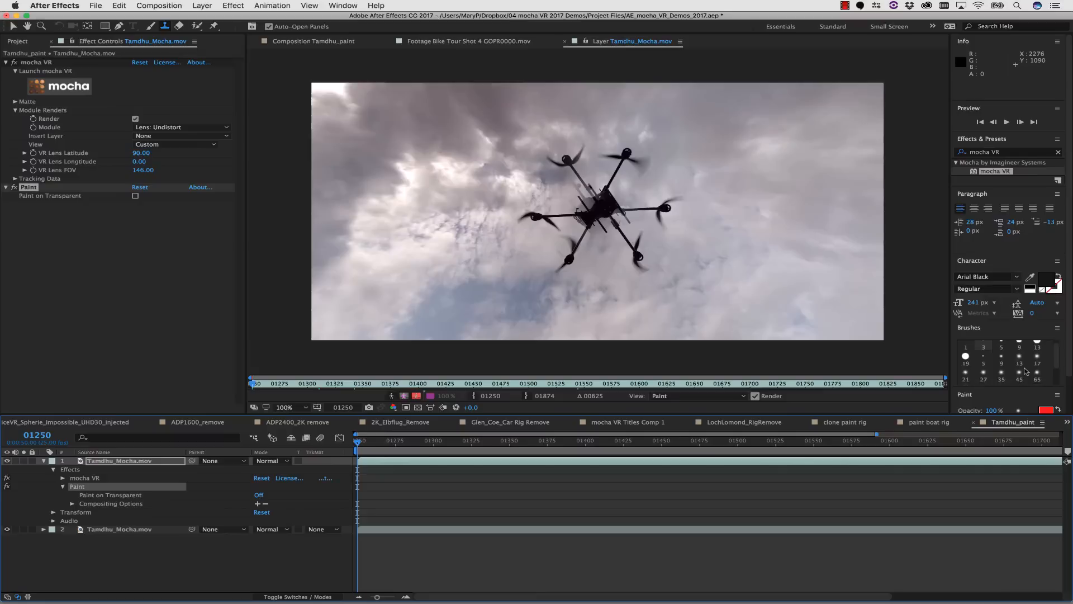
- Choose the 100 px brush for the Clone Stamp, and undo a first test stroke on the drone
scroll(1027, 371, "down", 2)
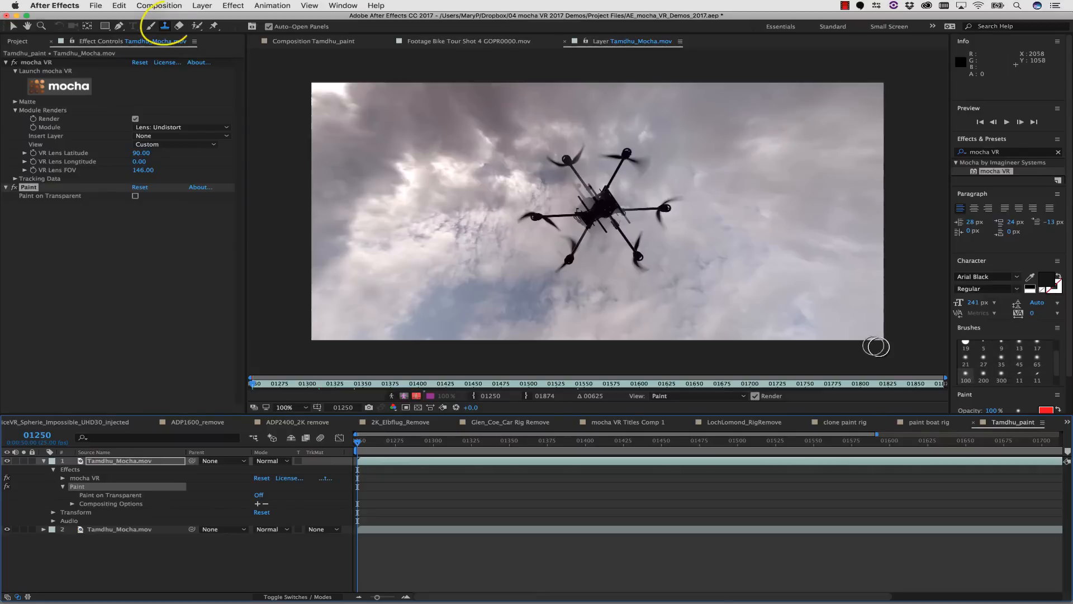
left_click(578, 220)
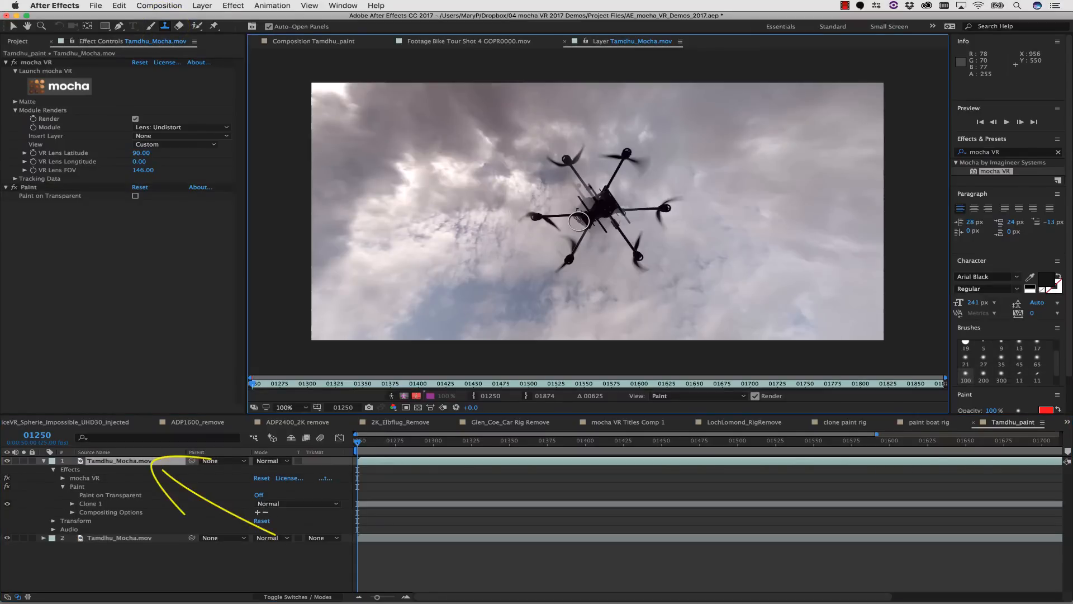
key("super+z")
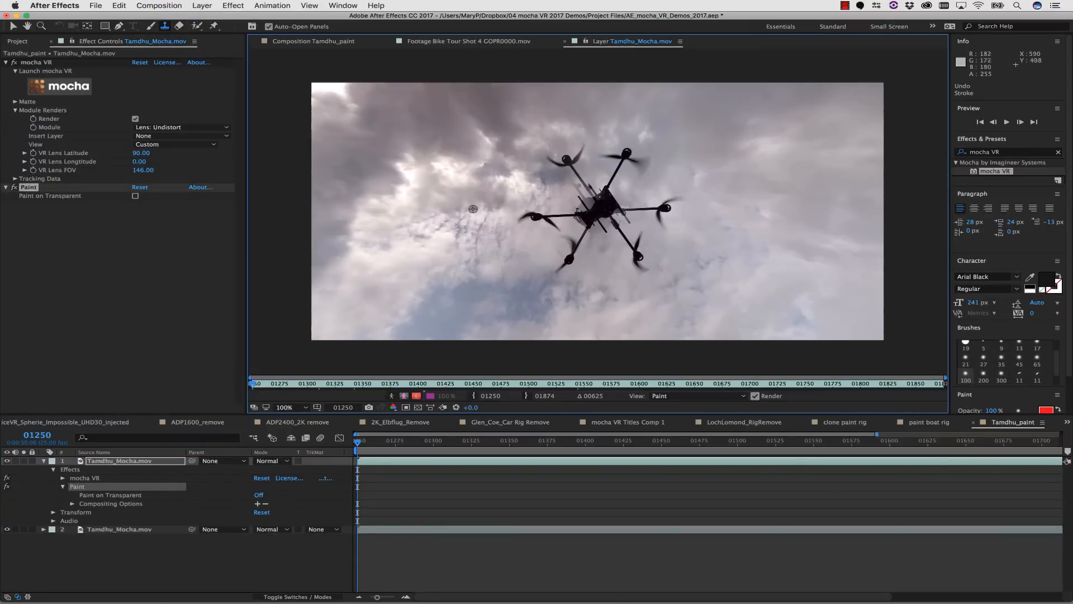
- Clone surrounding clouds over the drone's propellers, arms and body, and check the result at other frames
mouse_move(514, 217)
left_mouse_down()
mouse_move(548, 219)
mouse_move(532, 224)
left_mouse_up()
left_click_drag(573, 159, 556, 169)
left_click(647, 112, "alt")
left_click_drag(628, 154, 607, 160)
left_click(733, 216, "alt")
left_click_drag(673, 218, 644, 210)
left_click_drag(640, 260, 662, 244)
left_click(525, 301, "alt")
left_click_drag(564, 269, 565, 263)
left_click(505, 239, "alt")
mouse_move(560, 225)
left_mouse_down()
mouse_move(587, 212)
mouse_move(584, 175)
left_mouse_up()
left_click(612, 135, "alt")
left_click(683, 213, "alt")
mouse_move(643, 210)
left_mouse_down()
mouse_move(627, 224)
mouse_move(608, 200)
left_mouse_up()
mouse_move(603, 206)
left_mouse_down()
mouse_move(582, 236)
mouse_move(575, 215)
mouse_move(602, 231)
left_mouse_up()
left_click(524, 446)
left_click(391, 444)
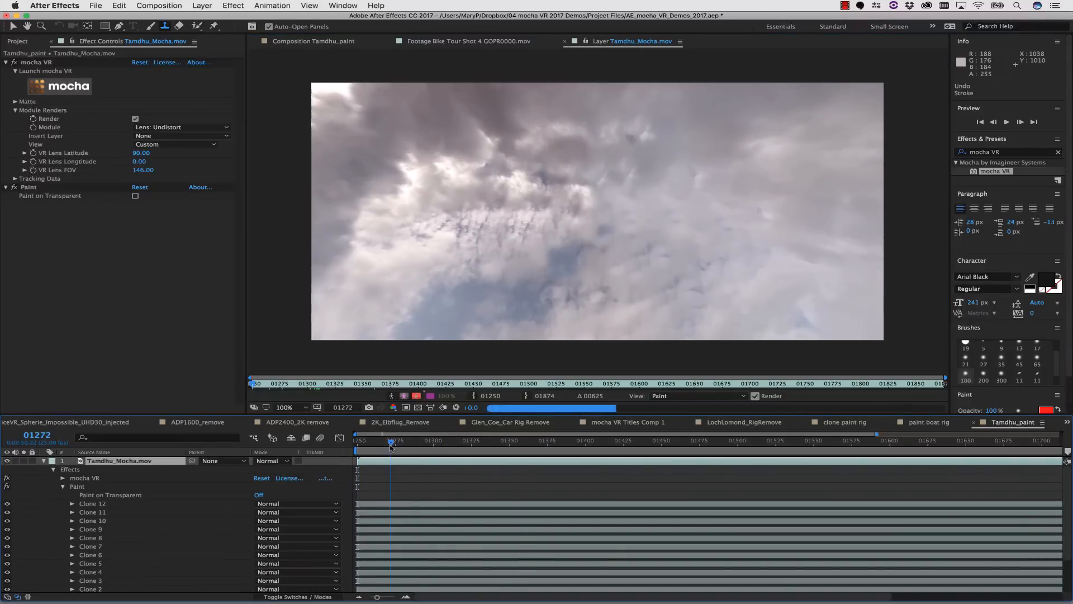
- Select the Paint effect's strokes from Clone 12 to Clone 2 and adjust their stroke options together
left_click(92, 504)
scroll(92, 537, "down", 5)
left_click(91, 553, "shift")
left_click(73, 553)
left_click(82, 545)
scroll(83, 548, "down", 8)
scroll(85, 548, "up", 10)
left_click(92, 504)
scroll(98, 526, "down", 10)
left_click(95, 487, "shift")
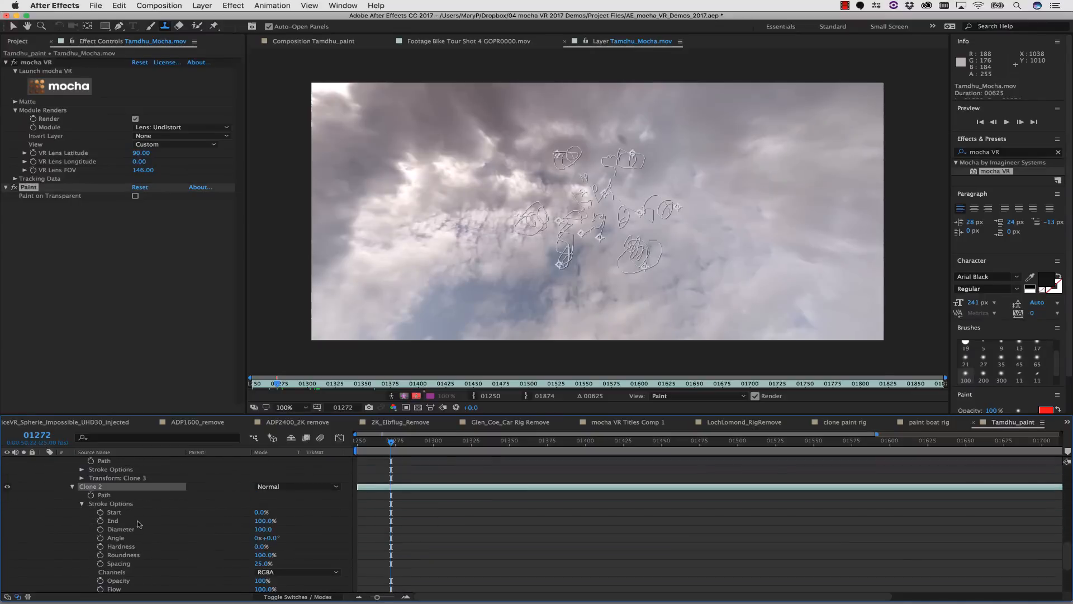
left_click_drag(263, 534, 273, 534)
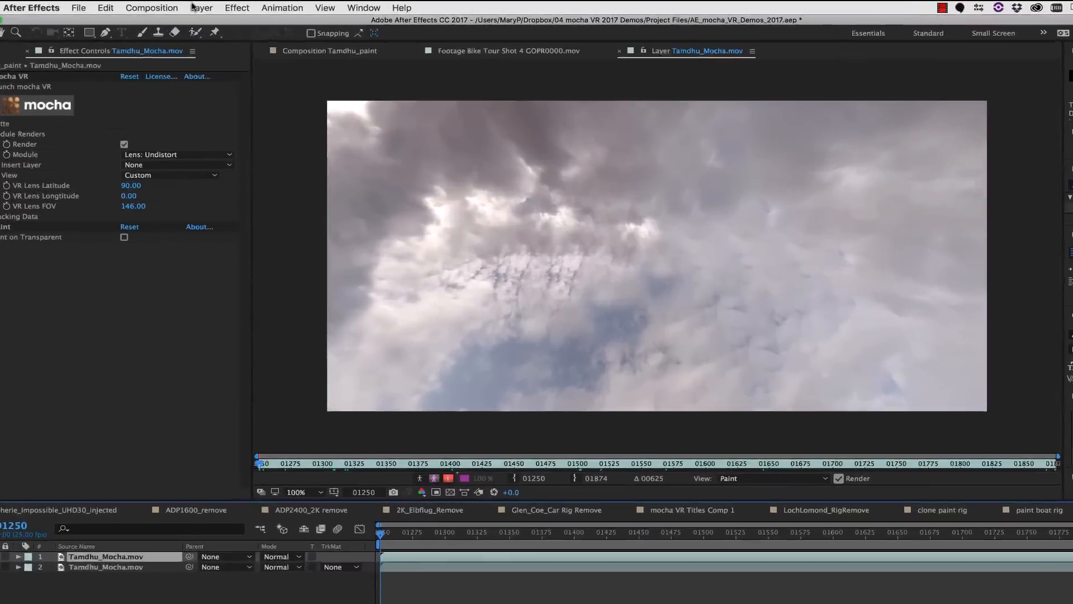
- Pre-compose the painted Tamdhu_Mocha.mov layer as sky roto paint, moving all attributes into the new composition and opening it
left_click(202, 5)
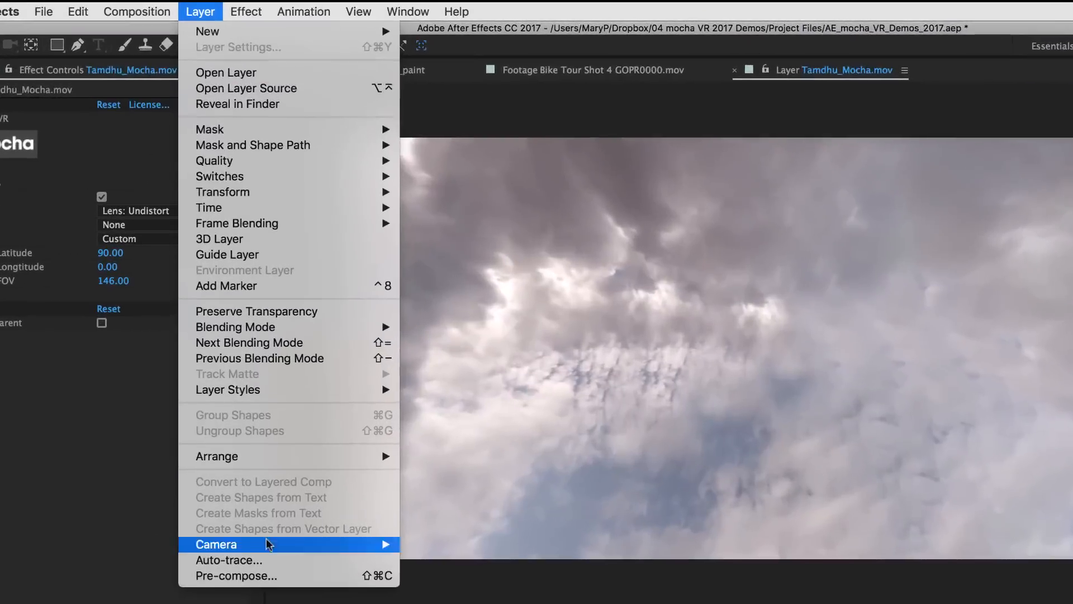
left_click(226, 347)
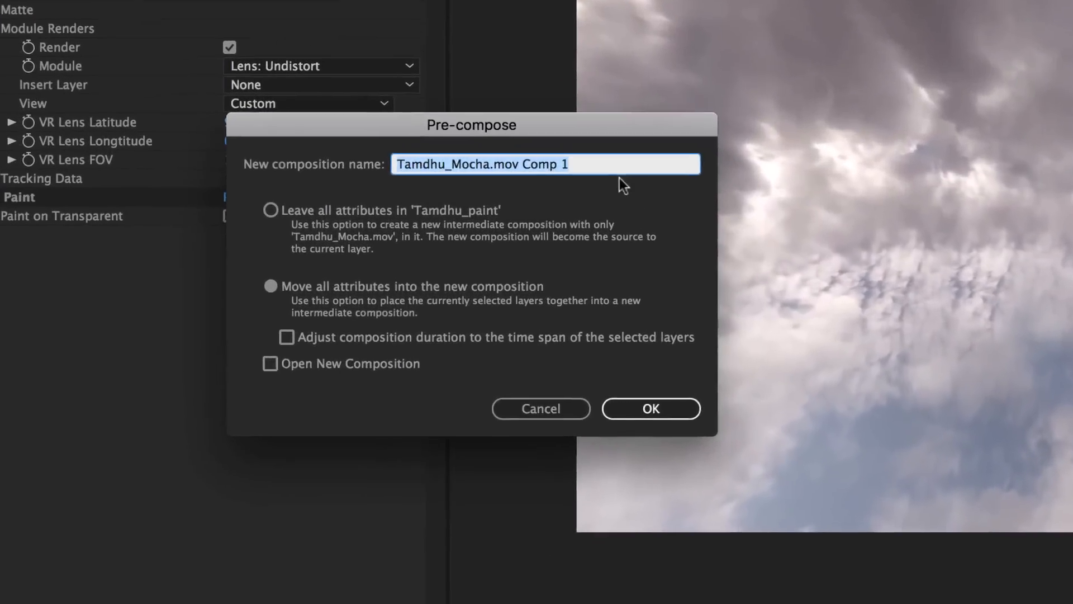
type("sky roto paint")
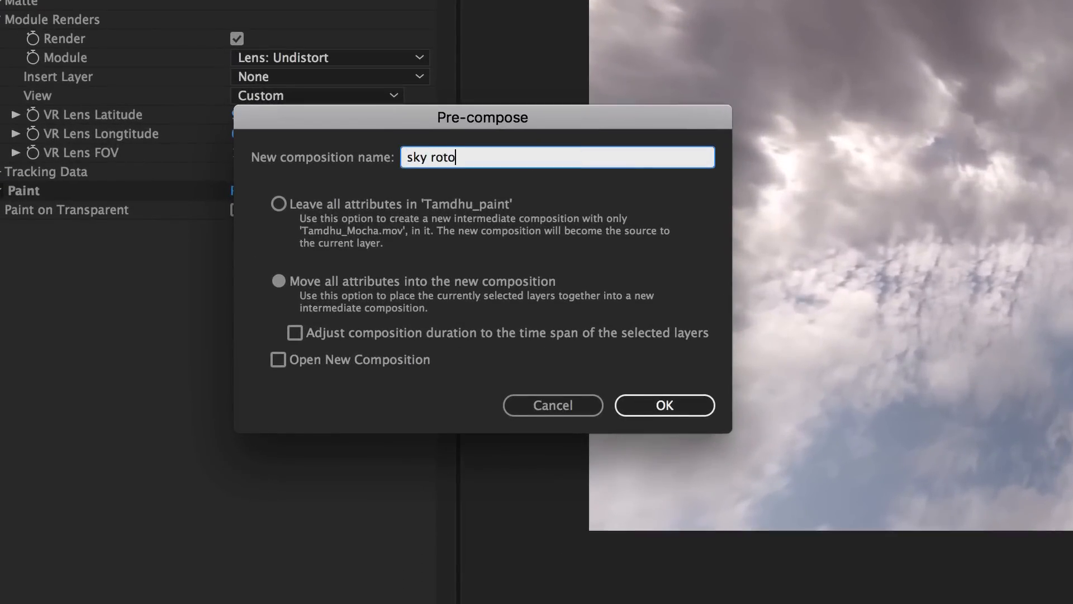
left_click(388, 361)
left_click(665, 405)
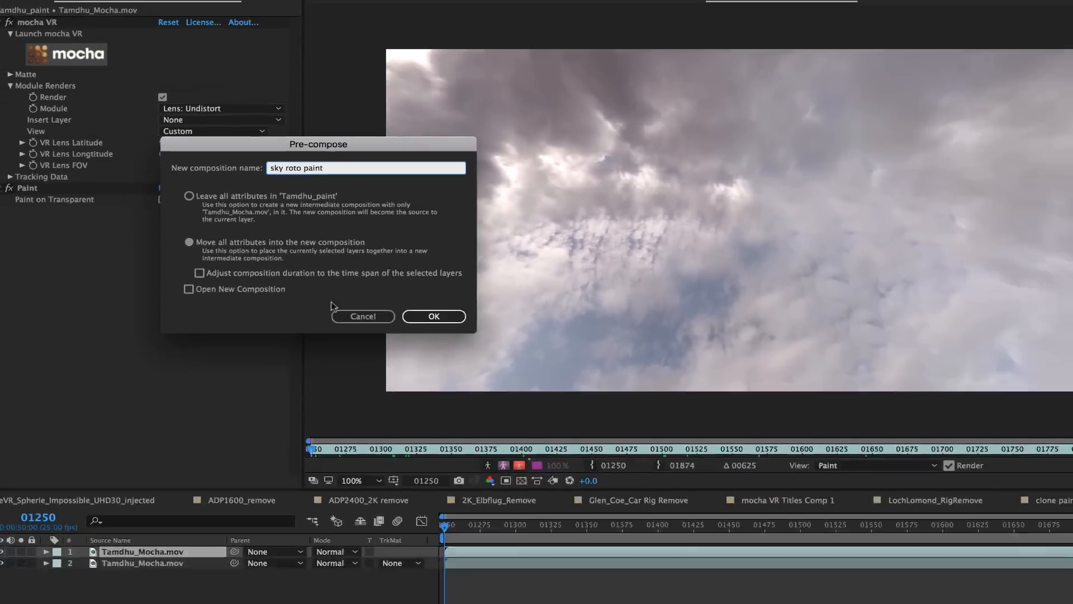
- Paste the copied mocha VR effect onto the sky roto paint layer in the Tamdhu_paint composition
left_click(929, 423)
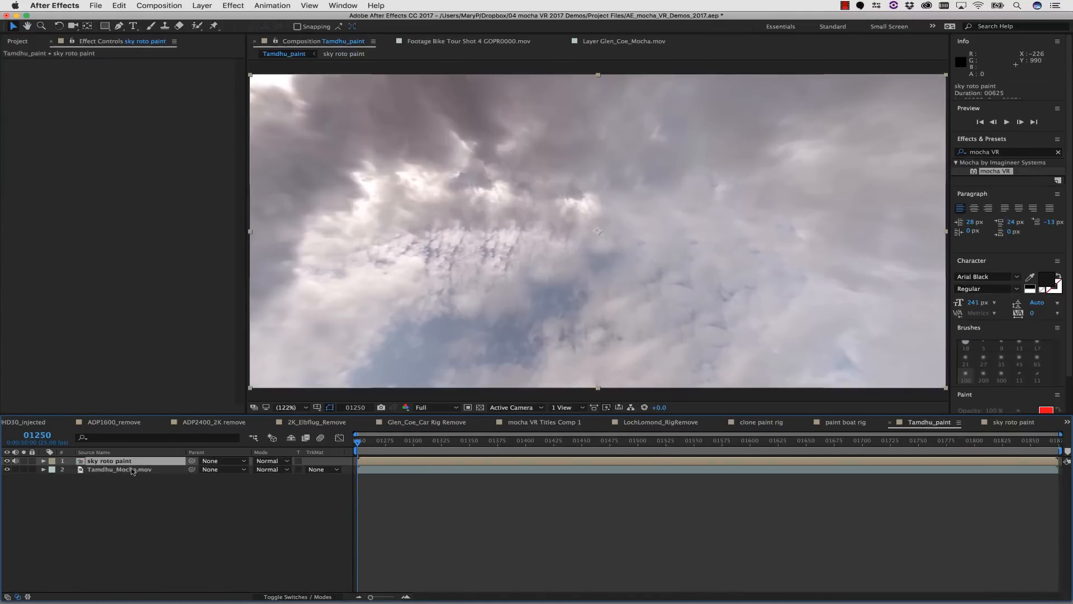
left_click(119, 5)
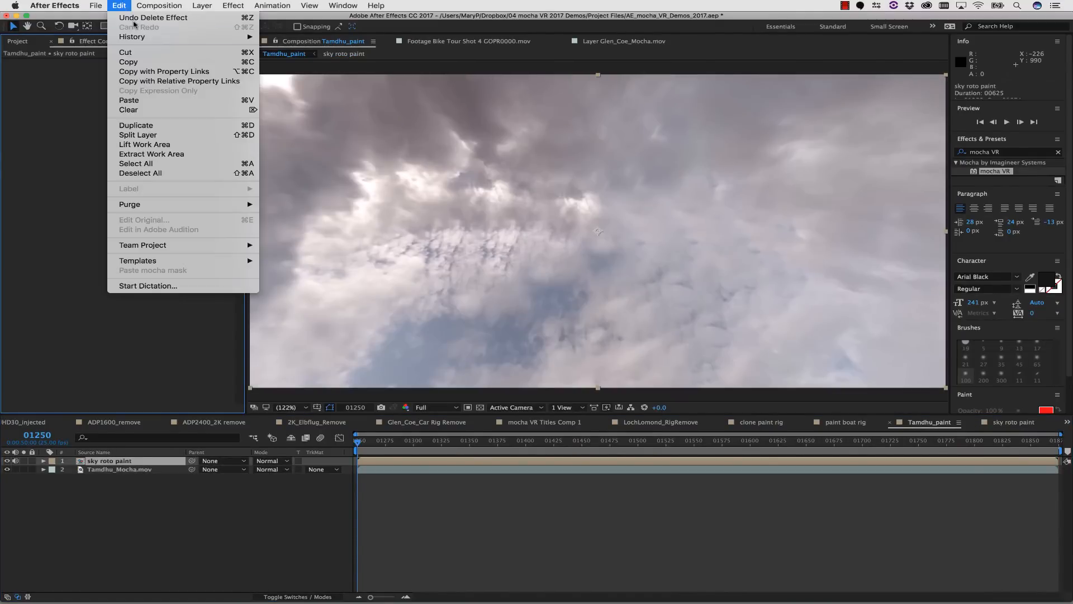
left_click(136, 100)
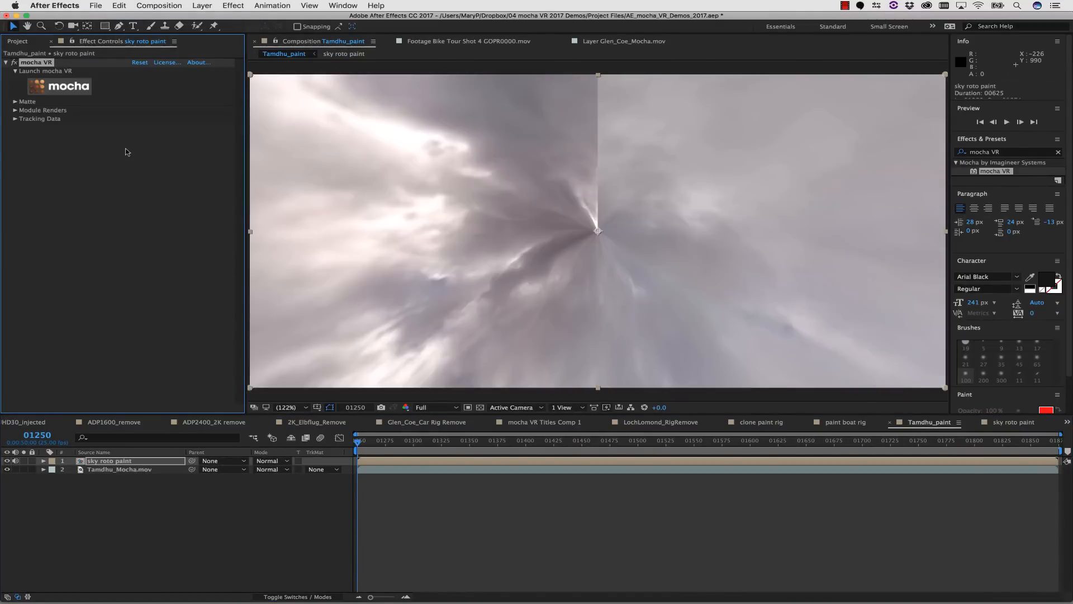
- Set the sky roto paint layer's mocha VR module to Lens: Distort and play a preview
left_click(15, 110)
left_click(178, 126)
left_click(167, 181)
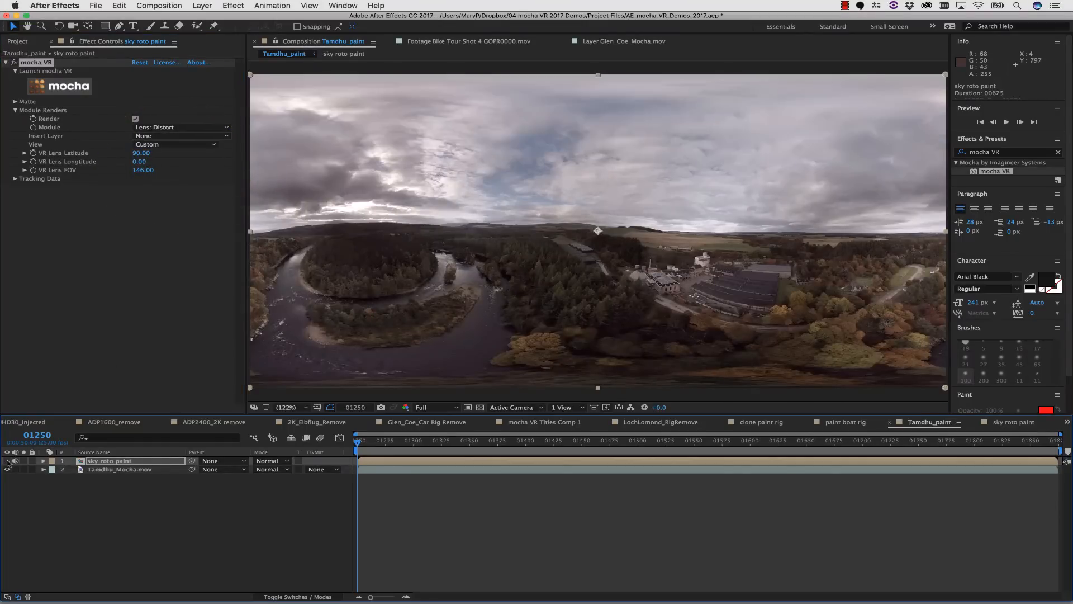
key("space")
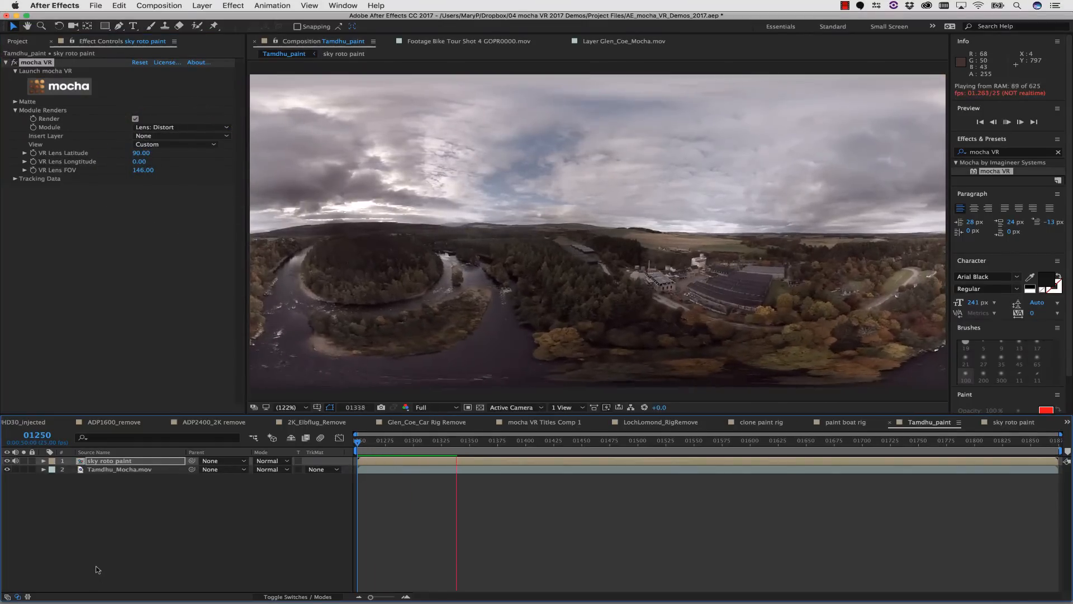